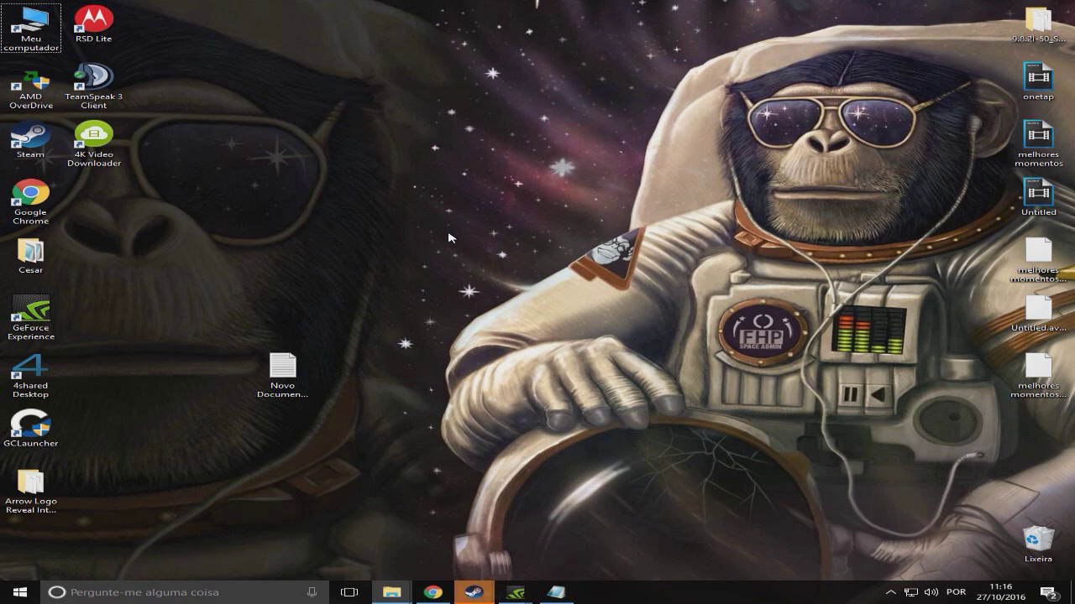
# Step: Open the Steam folder inside Arquivos de Programas (x86) on the local C: disk
pyautogui.moveTo(354, 234); pyautogui.dragTo(447, 280)
pyautogui.doubleClick(31, 28)
pyautogui.click(527, 238)
pyautogui.doubleClick(527, 238)
pyautogui.doubleClick(500, 131)
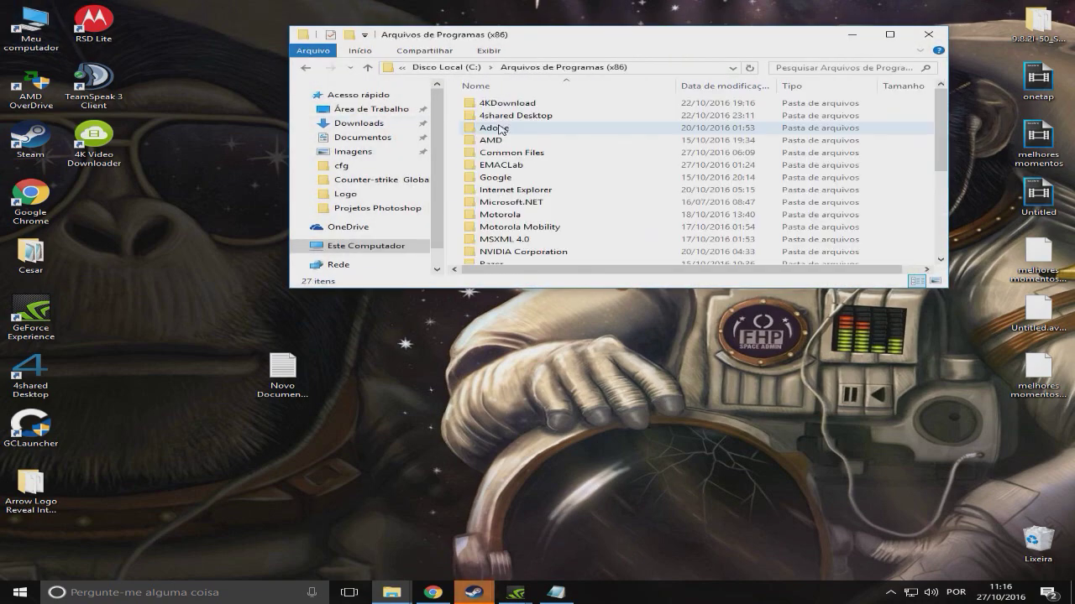
pyautogui.scroll(-3, 538, 227)
pyautogui.click(542, 202)
pyautogui.doubleClick(541, 201)
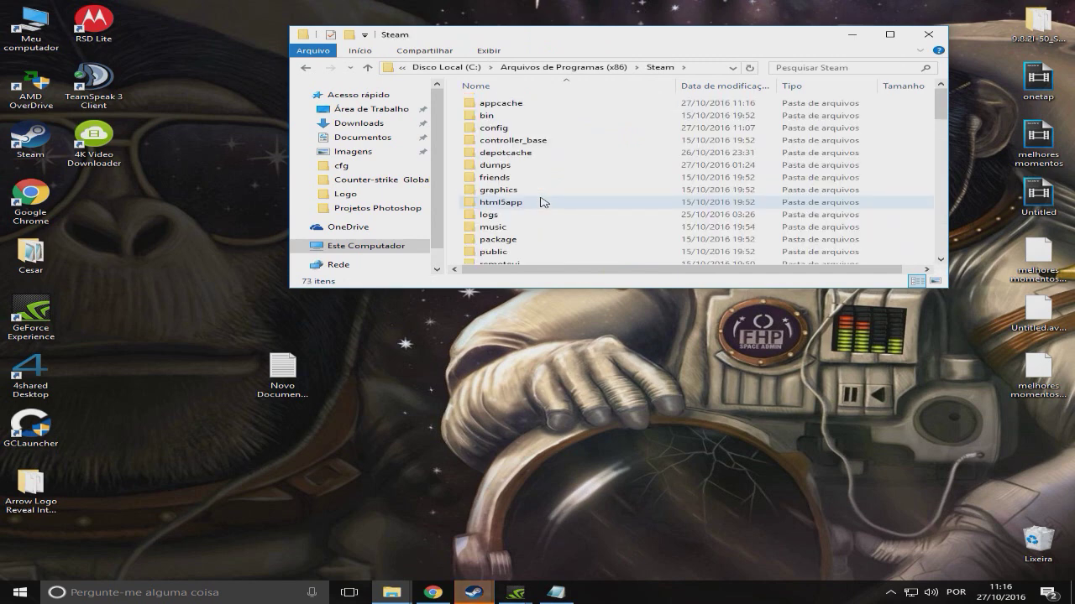
# Step: Go to steamapps, common, Counter-Strike Global Offensive, csgo, cfg and maximize the folder window
pyautogui.scroll(-3, 537, 203)
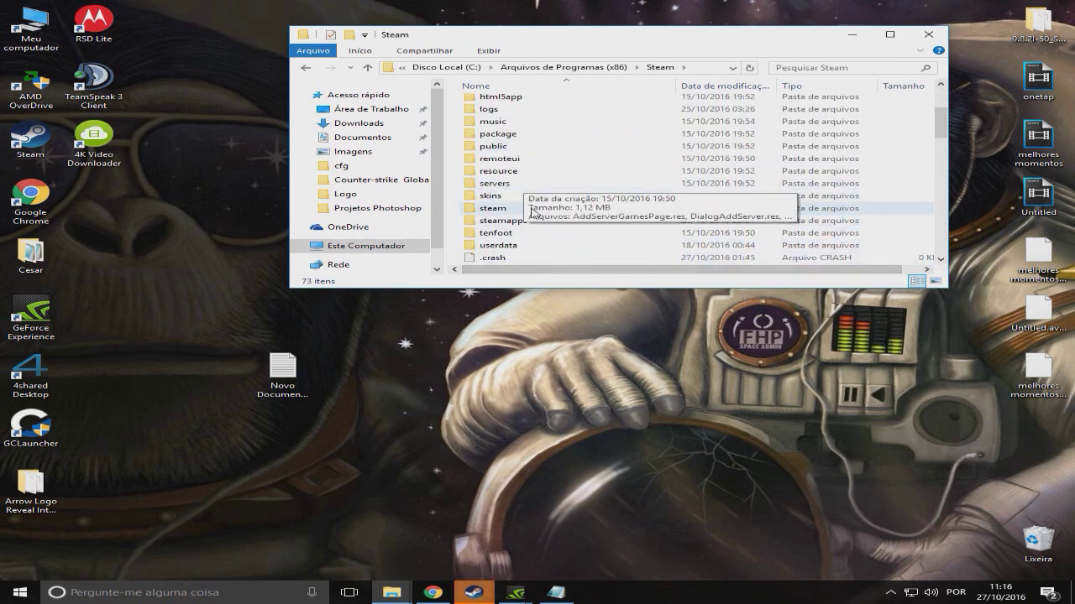
pyautogui.doubleClick(491, 220)
pyautogui.doubleClick(508, 104)
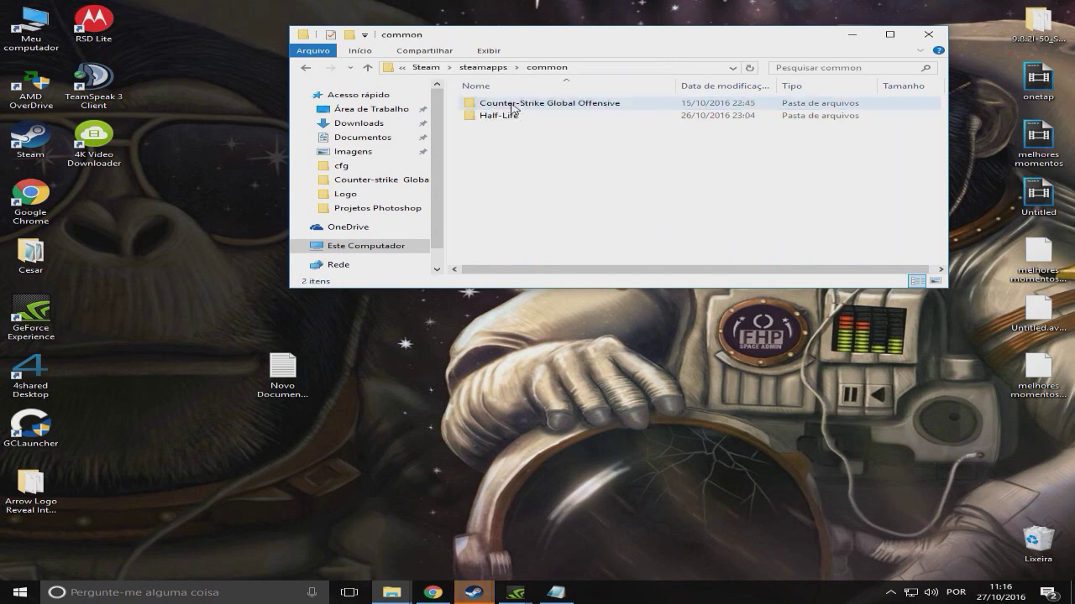
pyautogui.doubleClick(508, 103)
pyautogui.doubleClick(491, 115)
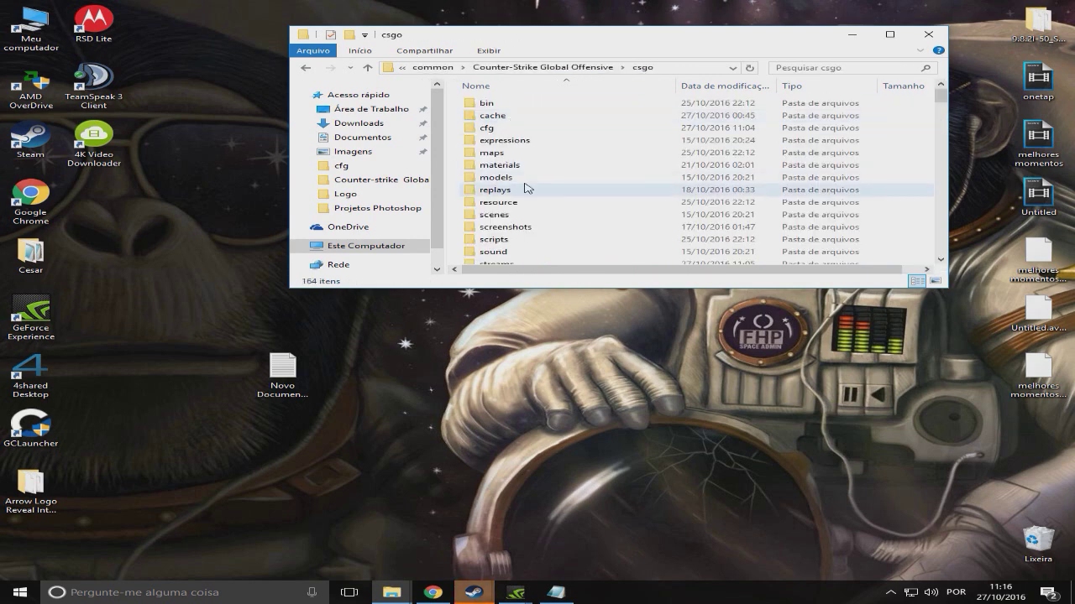
pyautogui.doubleClick(529, 128)
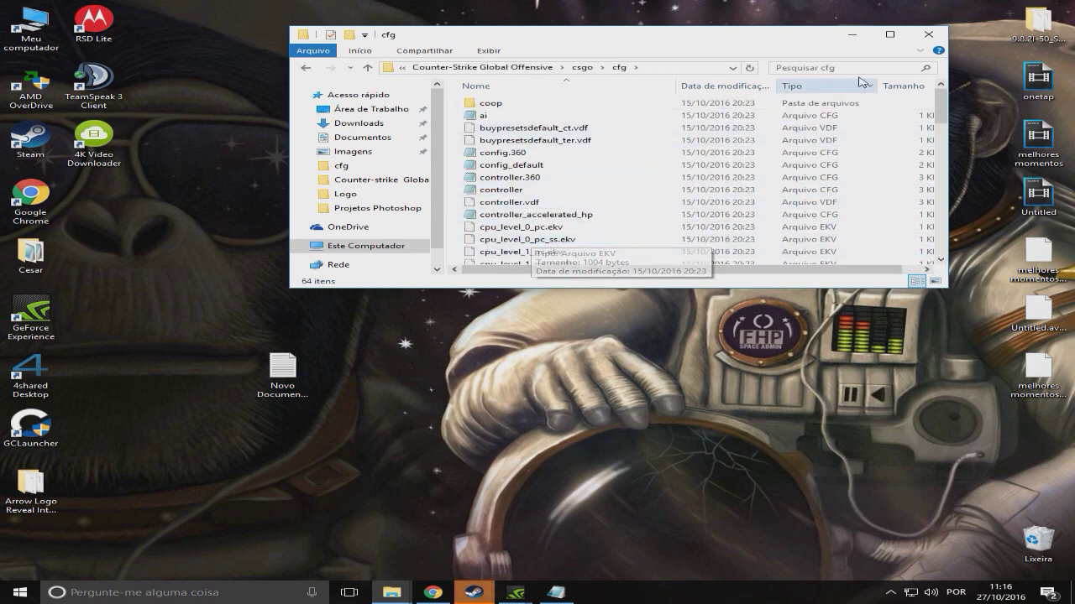
pyautogui.click(889, 34)
# Step: View the csrcsgo config file from the game's cfg folder in the text editor and close it
pyautogui.click(196, 272)
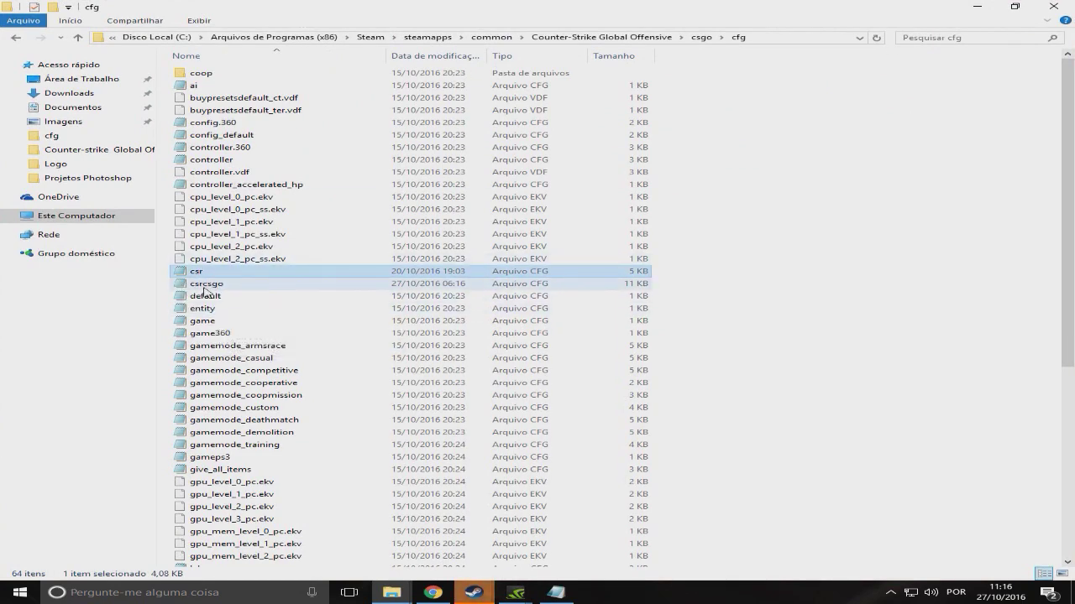
pyautogui.doubleClick(205, 285)
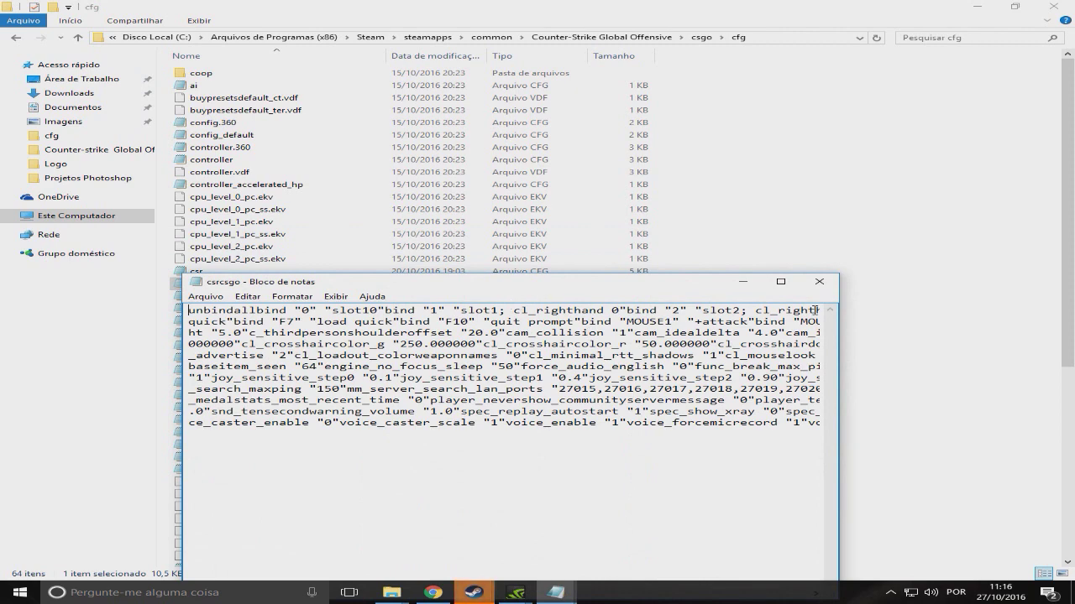
pyautogui.click(819, 281)
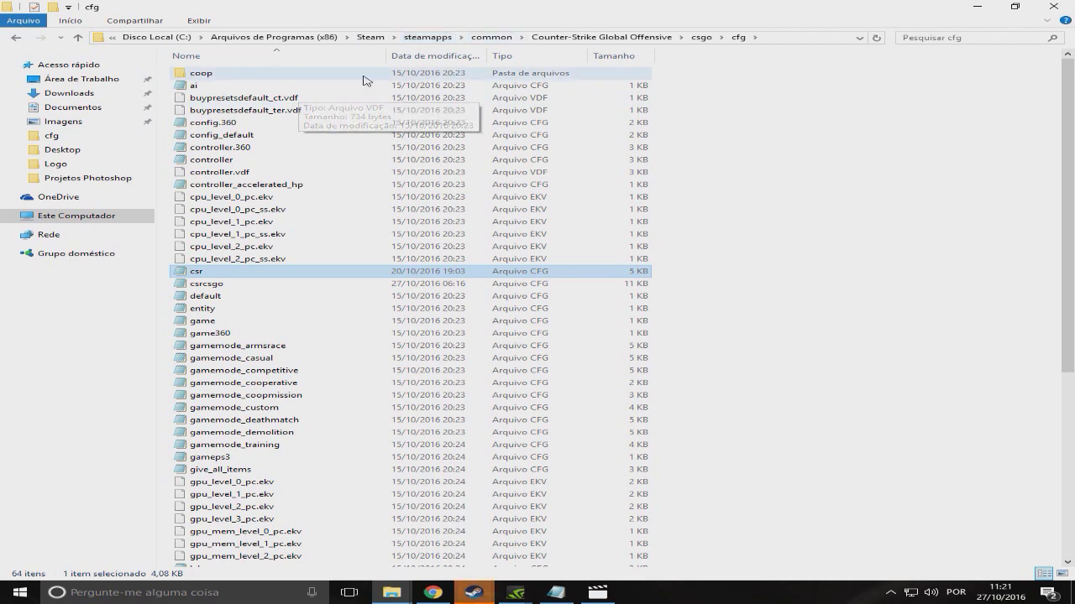
# Step: Return to Arquivos de Programas (x86) and open the userdata folder inside Steam
pyautogui.click(330, 37)
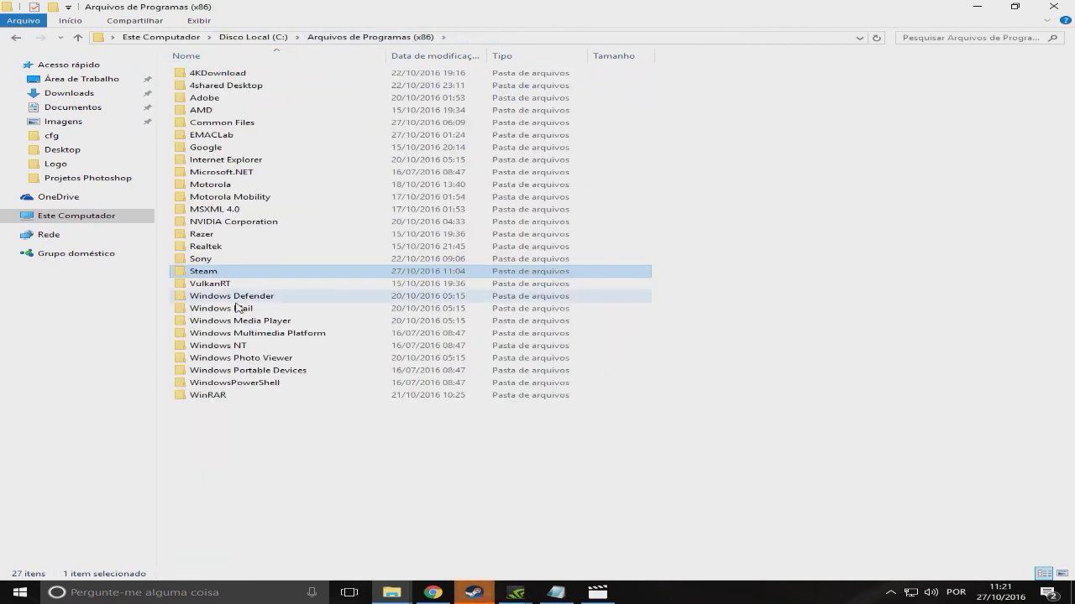
pyautogui.doubleClick(241, 272)
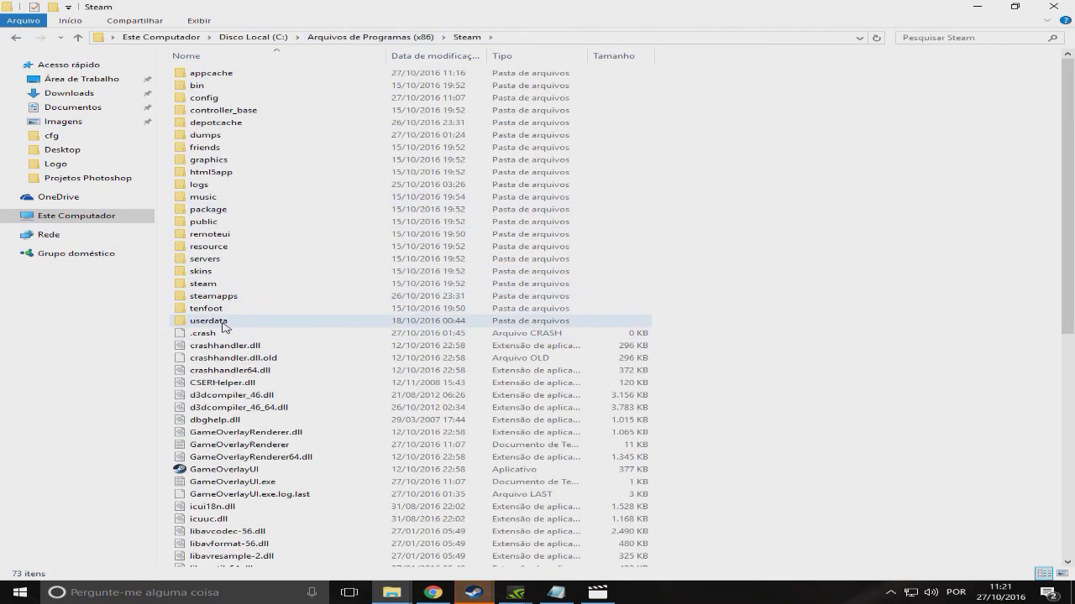
pyautogui.doubleClick(214, 325)
pyautogui.moveTo(246, 317); pyautogui.dragTo(214, 72)
pyautogui.click(277, 242)
pyautogui.moveTo(277, 243); pyautogui.dragTo(182, 52)
pyautogui.click(322, 280)
pyautogui.moveTo(322, 280); pyautogui.dragTo(187, 53)
pyautogui.click(308, 233)
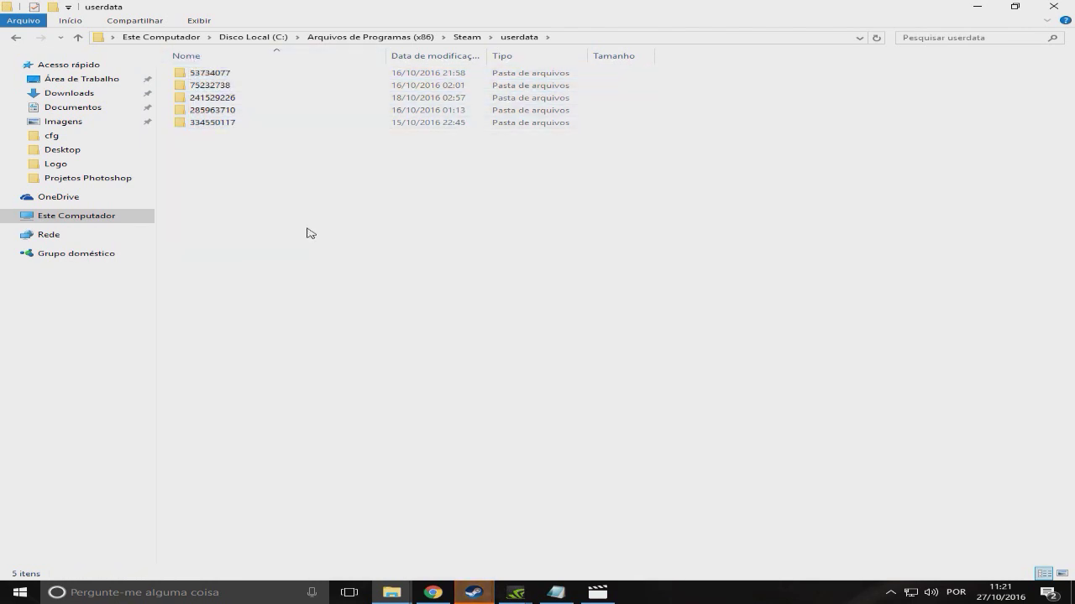
pyautogui.doubleClick(211, 75)
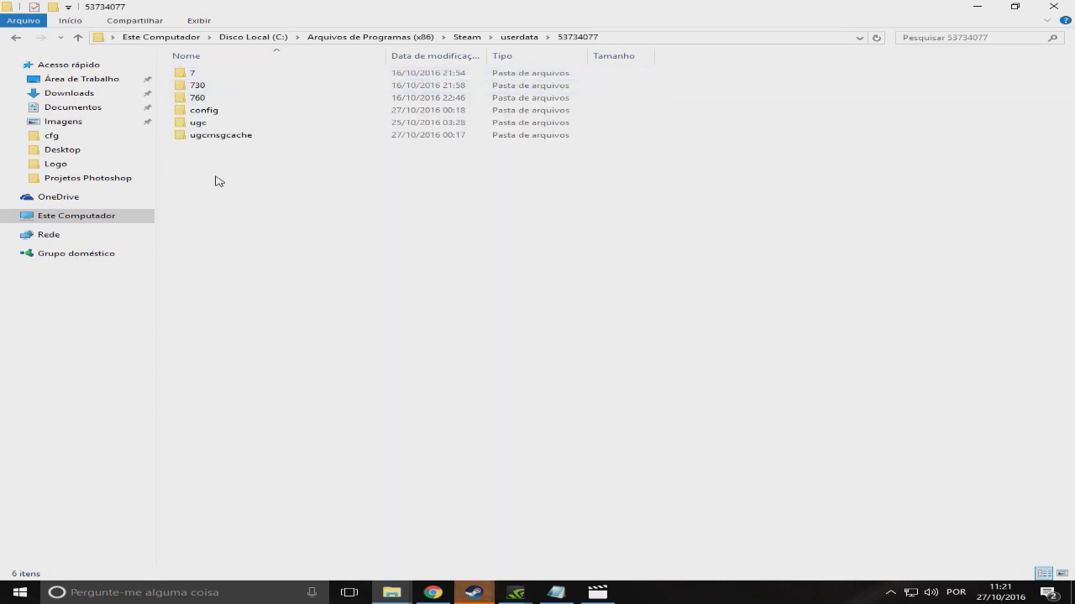
pyautogui.click(216, 90)
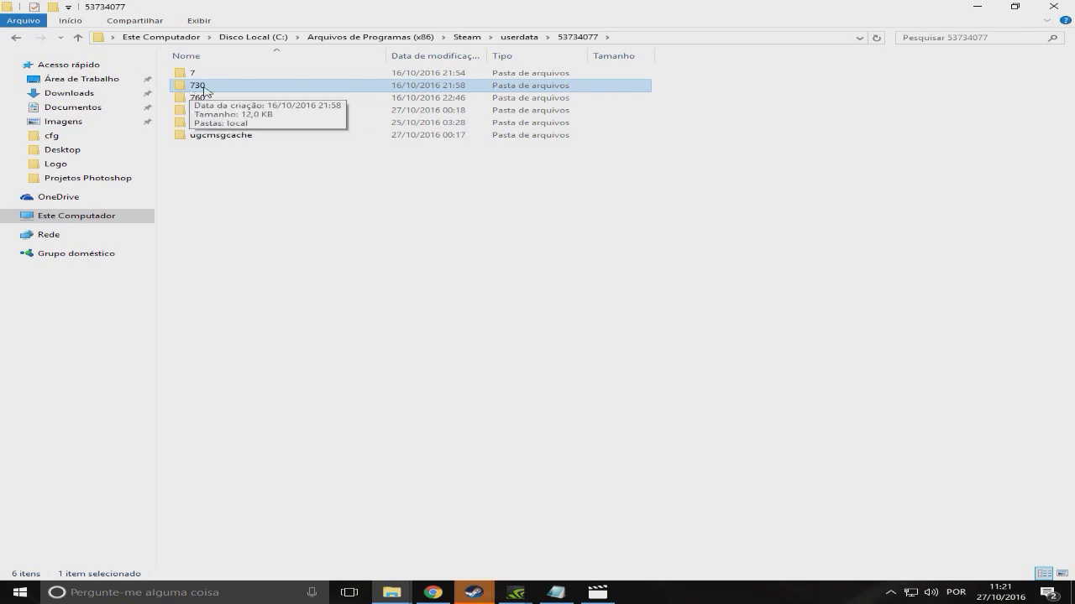
pyautogui.click(517, 39)
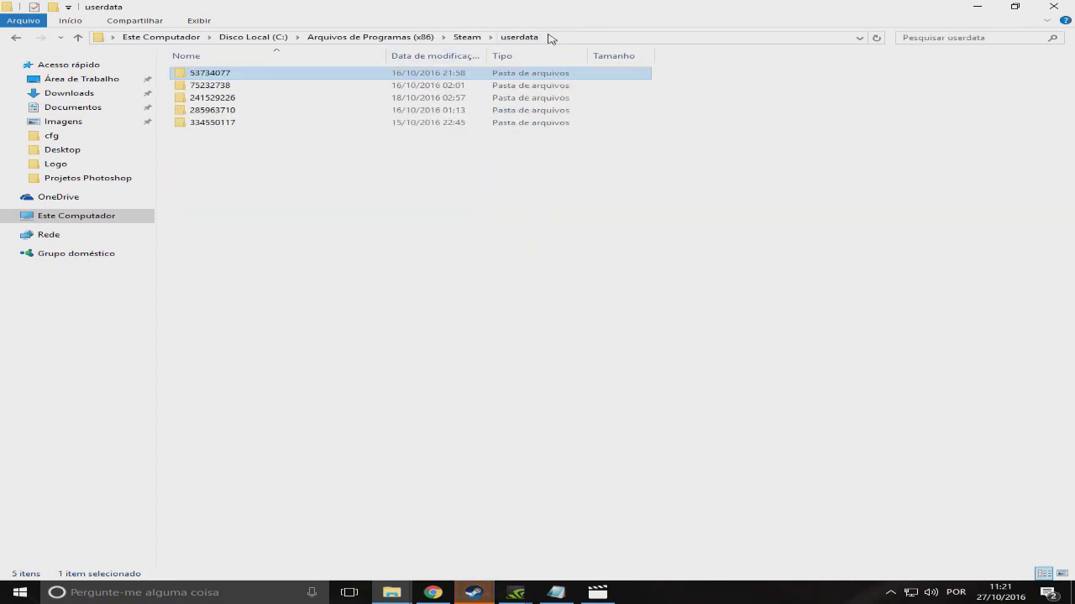
# Step: Open the config file in the 730, local, cfg subfolder of the first account folder
pyautogui.doubleClick(211, 74)
pyautogui.doubleClick(209, 86)
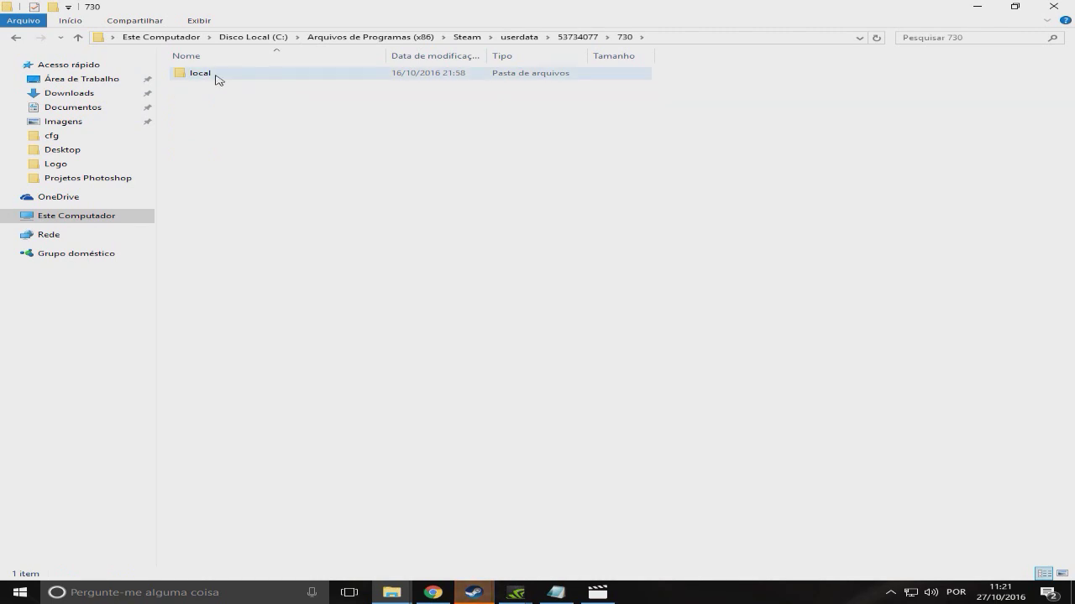
pyautogui.doubleClick(204, 76)
pyautogui.doubleClick(214, 77)
pyautogui.doubleClick(198, 74)
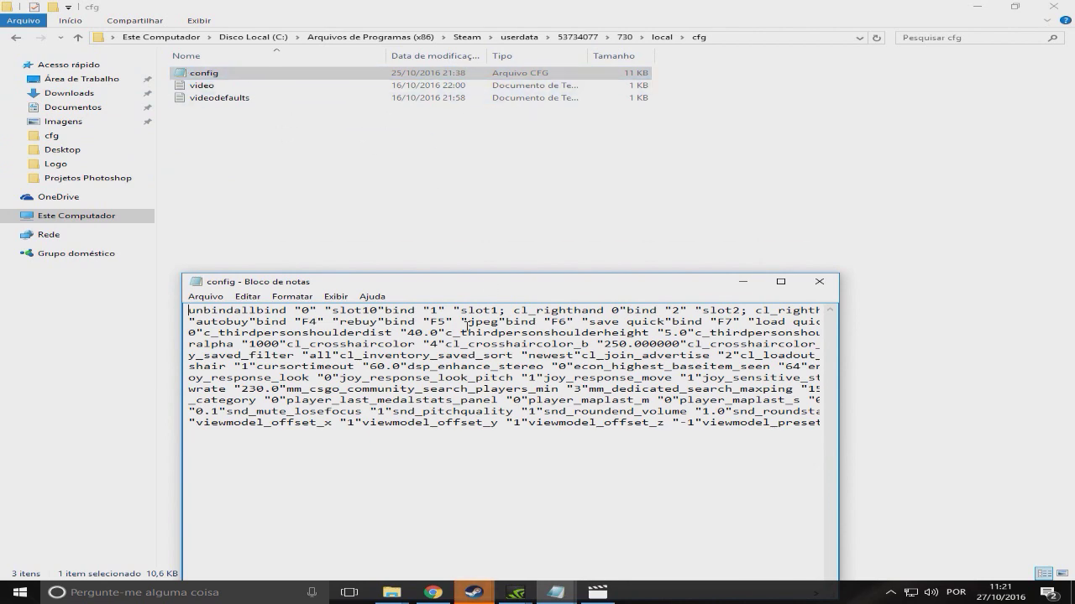
# Step: Look over the first account's config text, close it and return to the userdata folder
pyautogui.moveTo(597, 342); pyautogui.dragTo(831, 424)
pyautogui.click(625, 374)
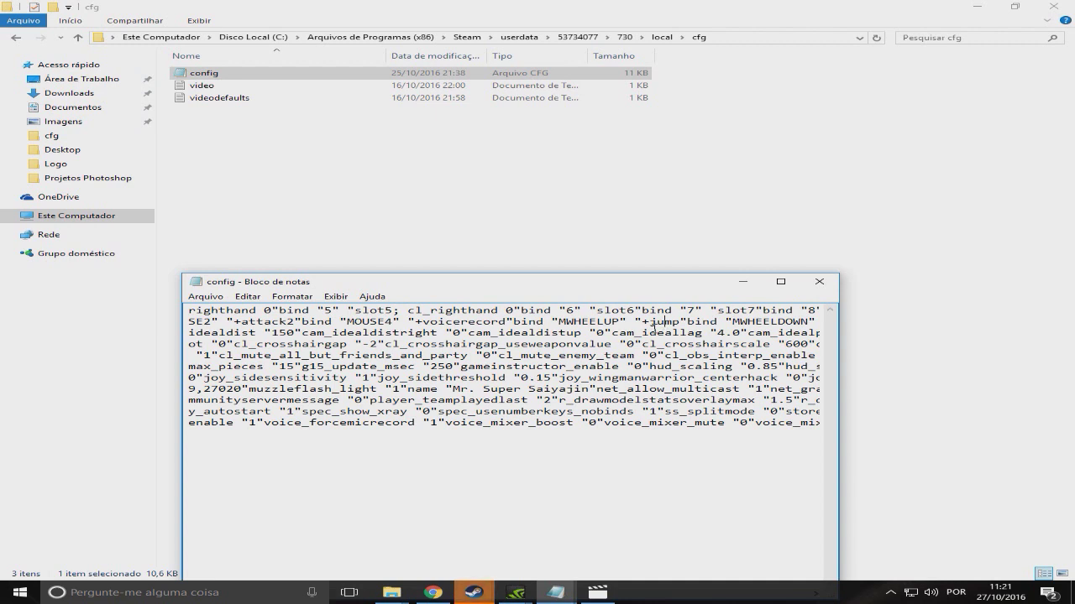
pyautogui.click(819, 281)
pyautogui.click(577, 37)
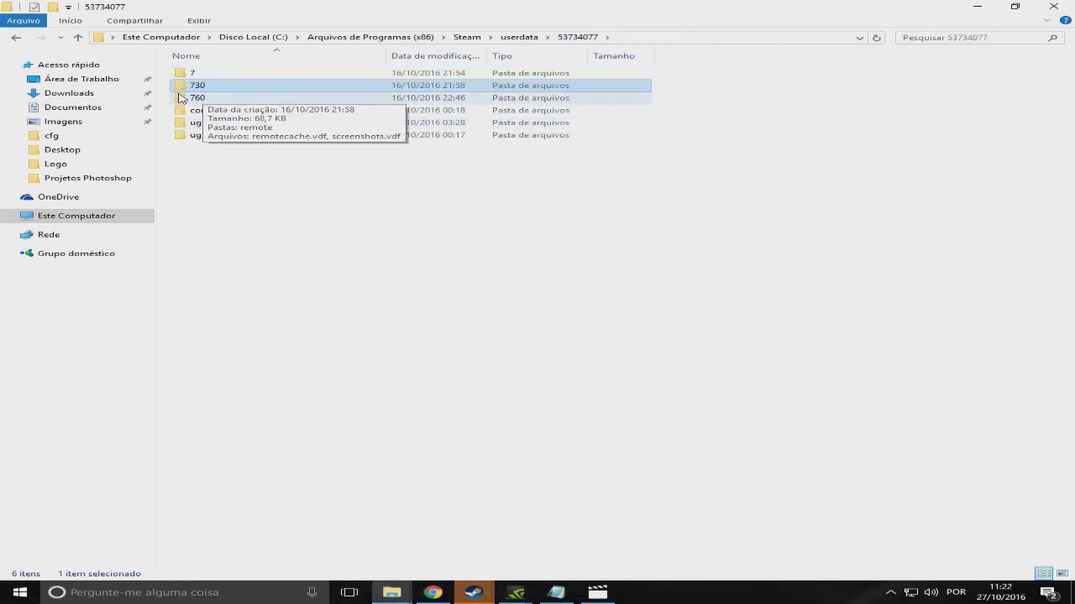
pyautogui.click(519, 37)
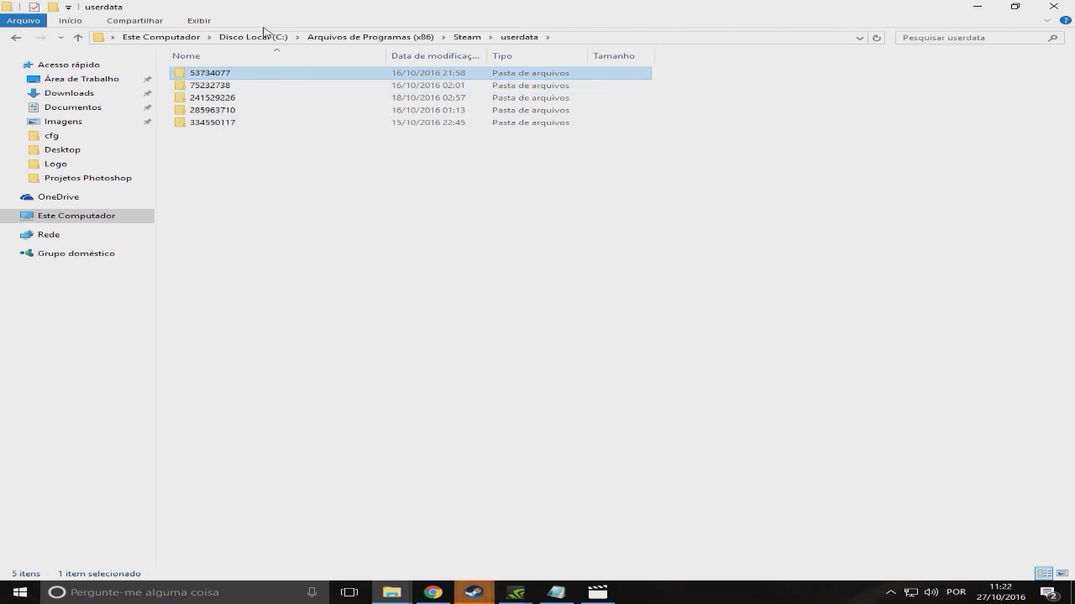
# Step: View the config file in the second account folder's 730, local, cfg subfolder and close it
pyautogui.click(247, 200)
pyautogui.click(220, 90)
pyautogui.doubleClick(221, 92)
pyautogui.doubleClick(204, 85)
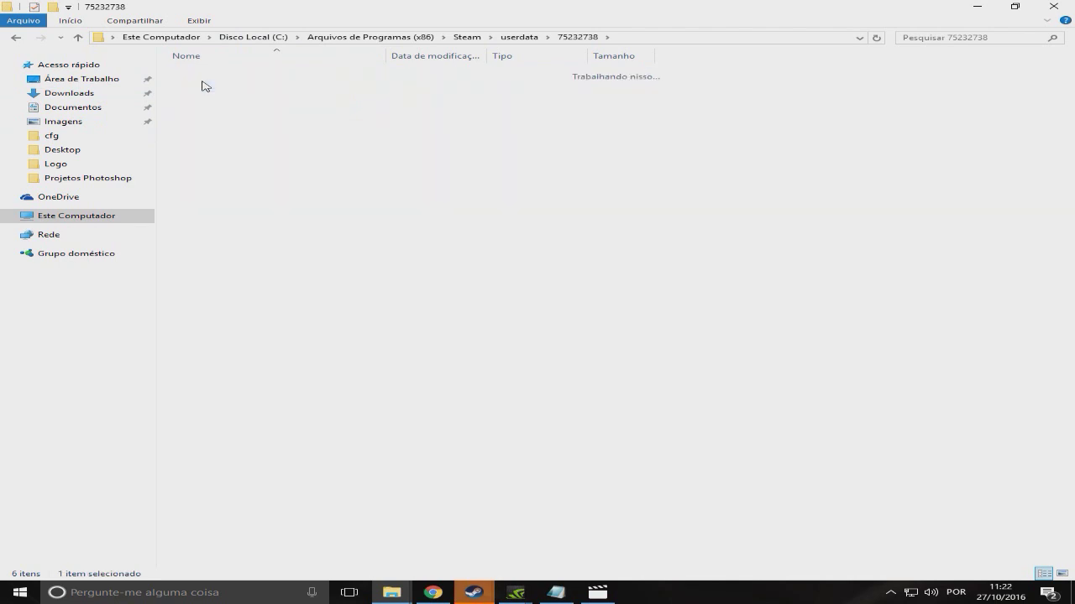
pyautogui.doubleClick(198, 73)
pyautogui.doubleClick(198, 73)
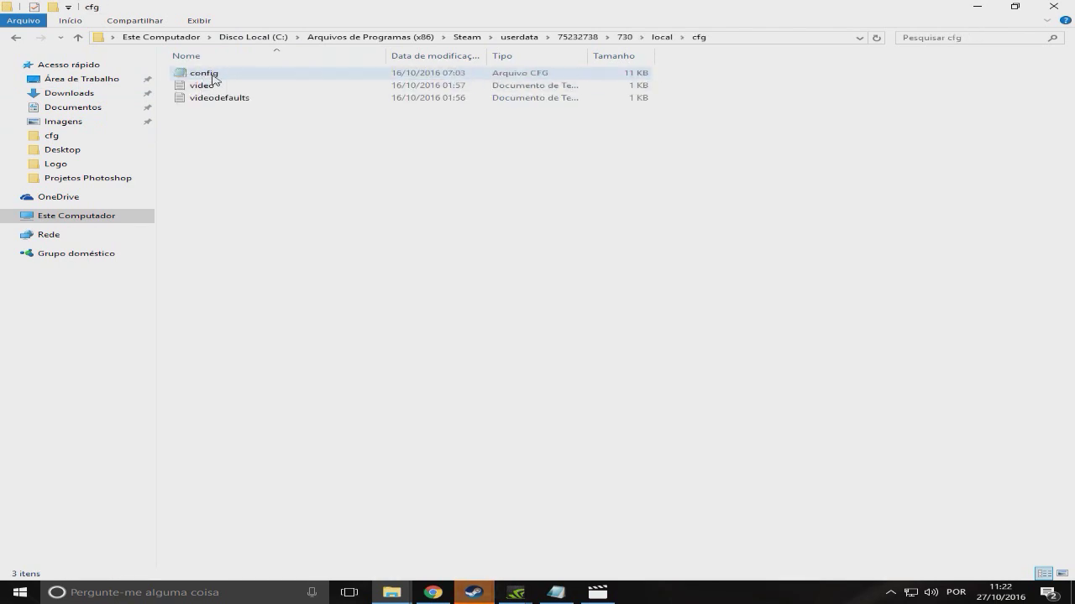
pyautogui.doubleClick(206, 73)
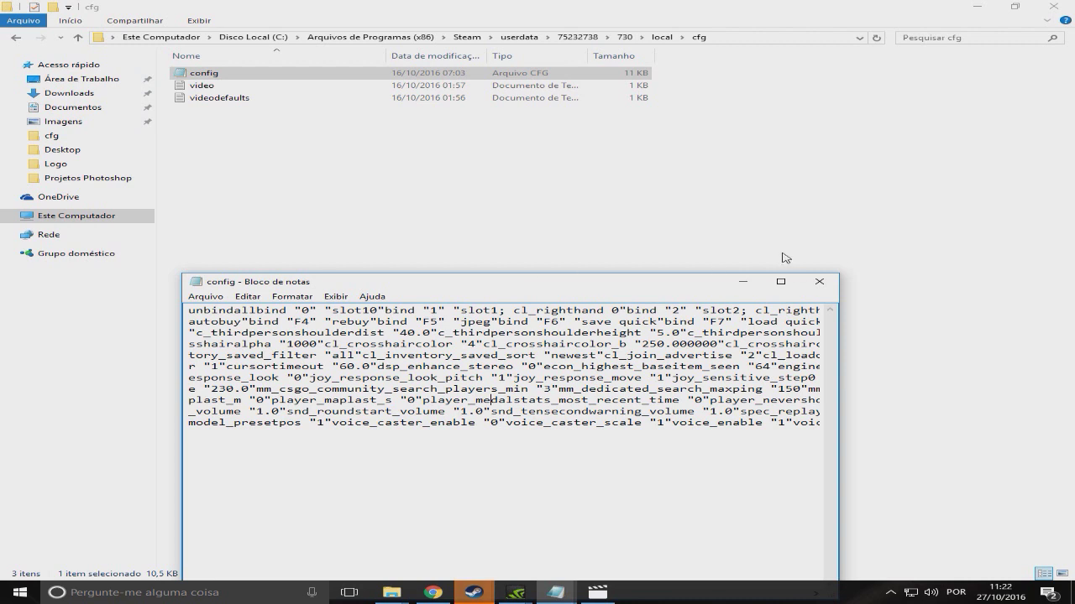
pyautogui.click(819, 281)
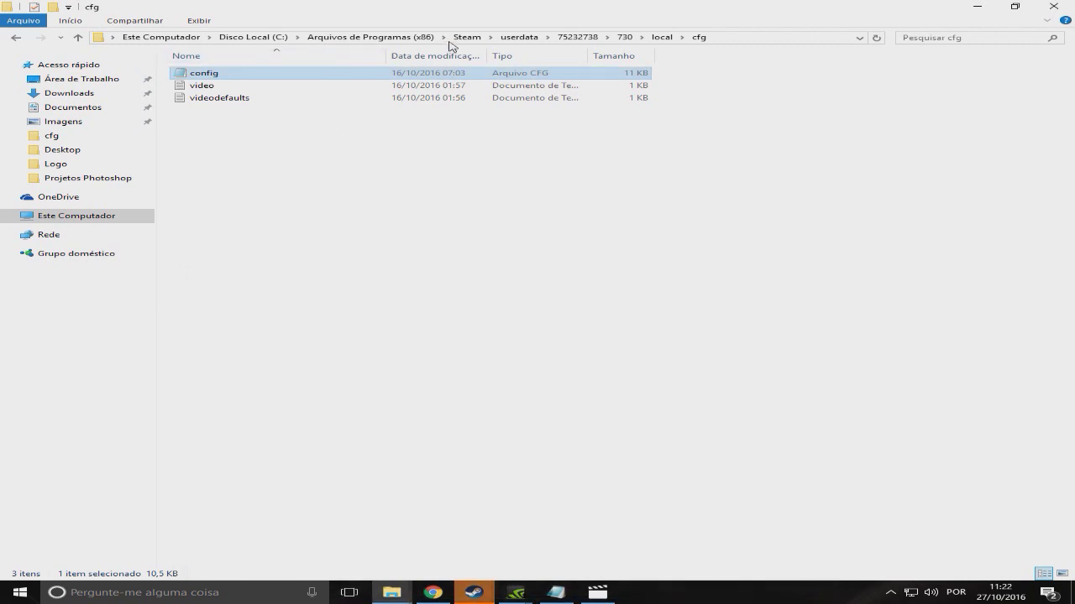
# Step: Return to userdata and reopen the first account folder's config file under 730, local, cfg
pyautogui.click(519, 37)
pyautogui.doubleClick(211, 74)
pyautogui.doubleClick(231, 85)
pyautogui.doubleClick(200, 73)
pyautogui.doubleClick(225, 74)
pyautogui.doubleClick(209, 77)
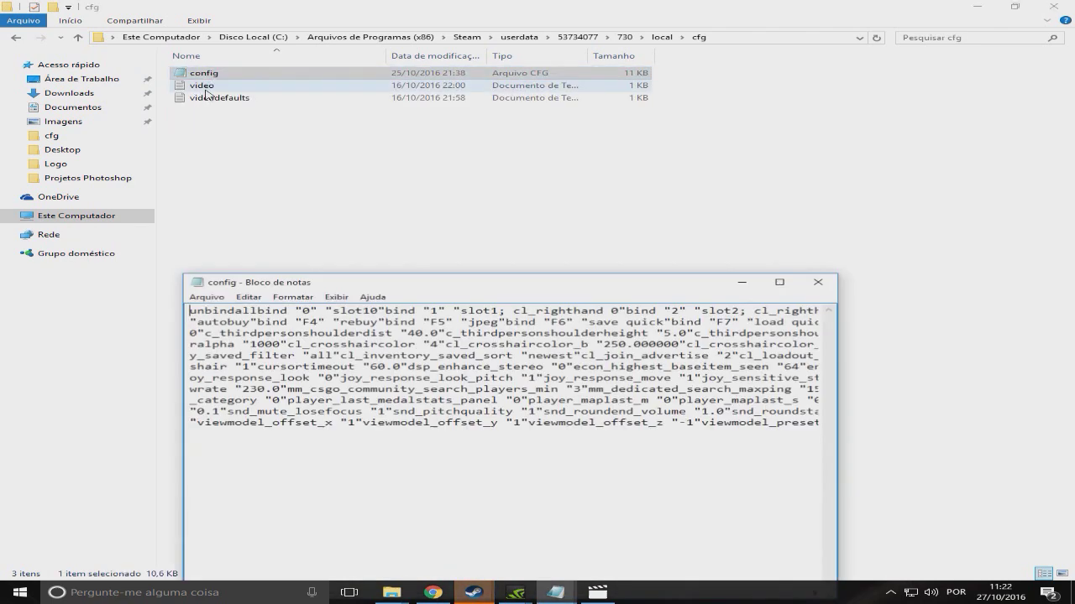
# Step: Search the config text for "sensit", trying the upward search direction as well
pyautogui.hotkey('ctrl', 'f')
pyautogui.write('sensit')
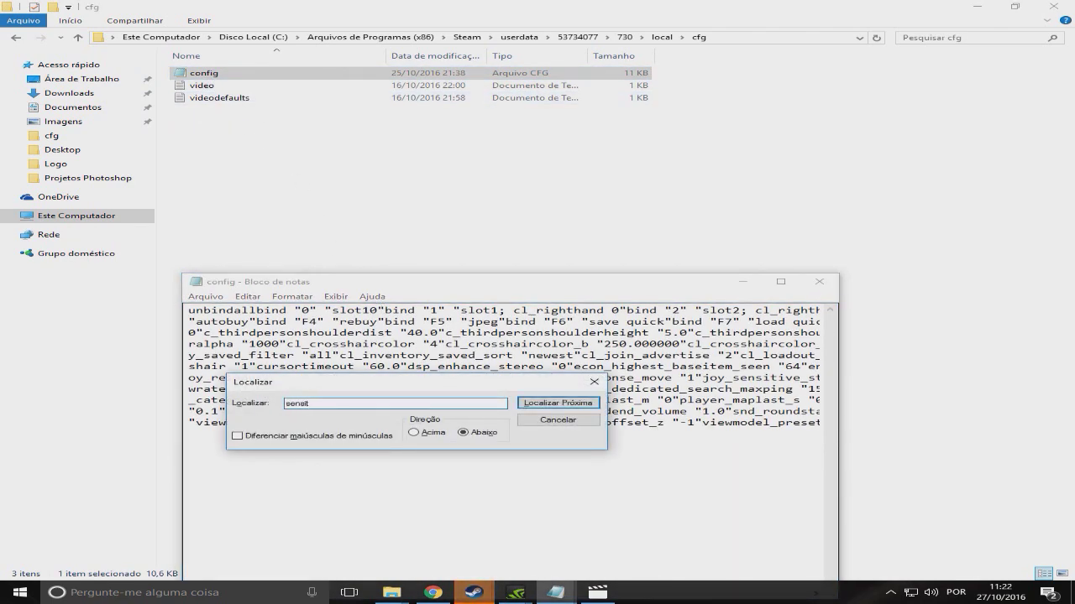
pyautogui.press('Return')
pyautogui.moveTo(491, 390); pyautogui.dragTo(502, 421)
pyautogui.click(428, 467)
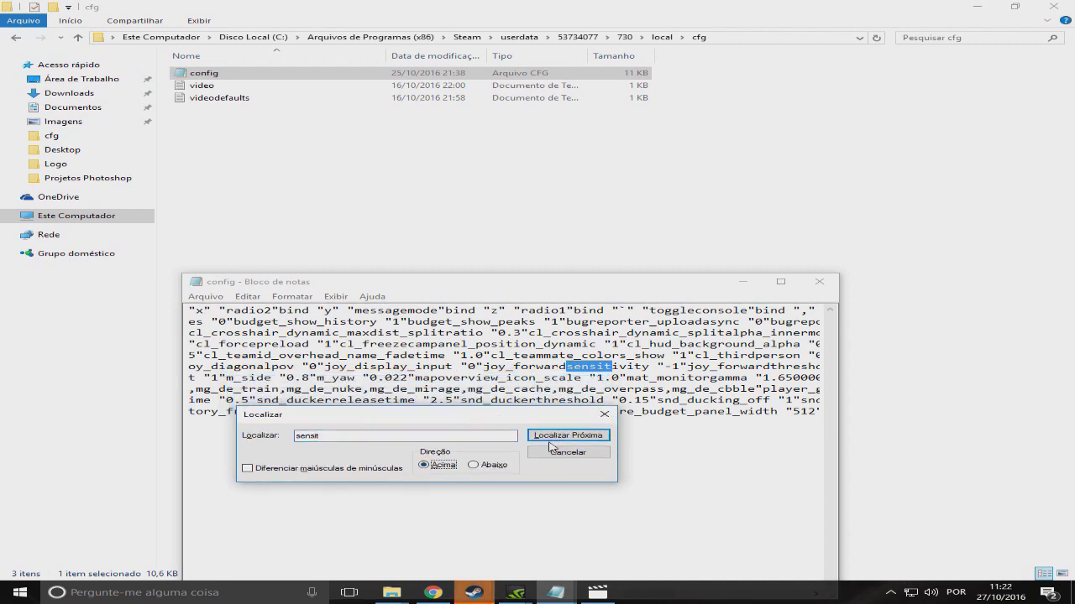
pyautogui.click(549, 438)
pyautogui.press('Return')
# Step: Search downward through the "sensit" matches until reaching the standalone sensitivity setting
pyautogui.click(474, 465)
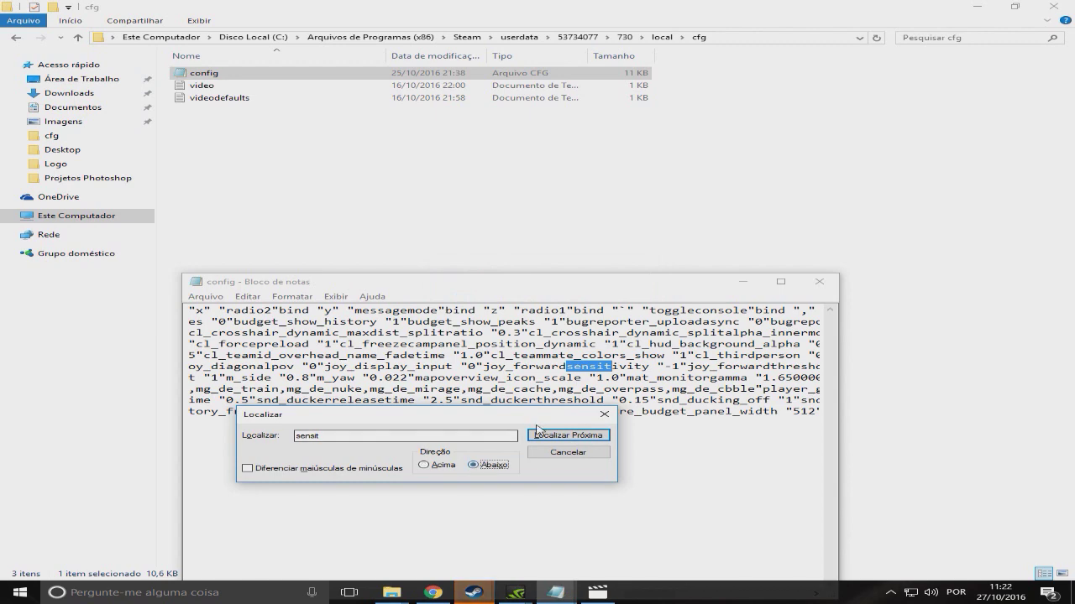
pyautogui.click(571, 436)
pyautogui.click(571, 436)
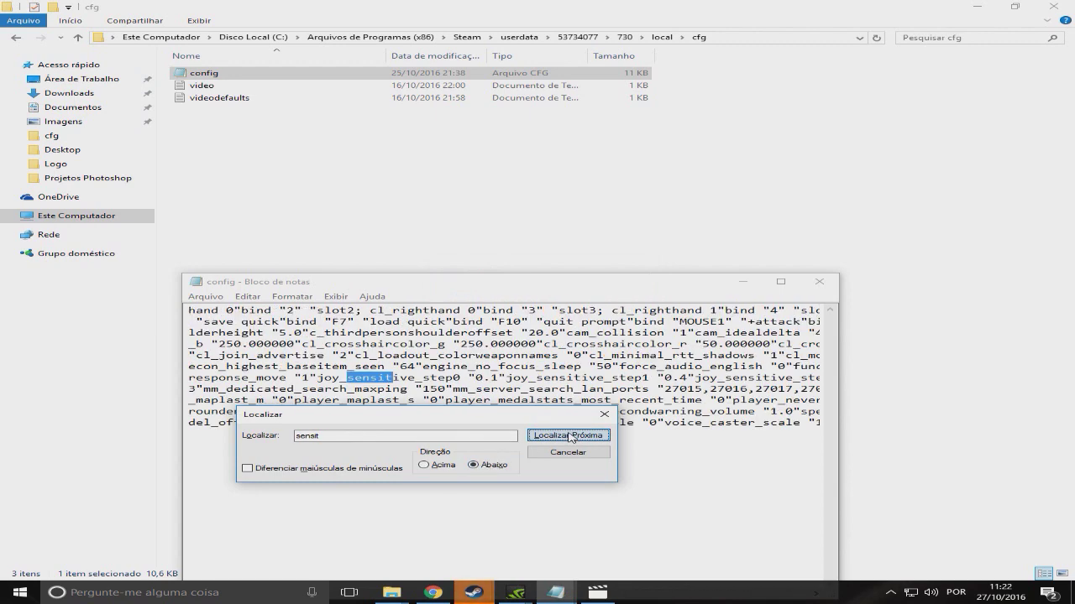
pyautogui.click(569, 437)
pyautogui.click(569, 437)
pyautogui.click(568, 435)
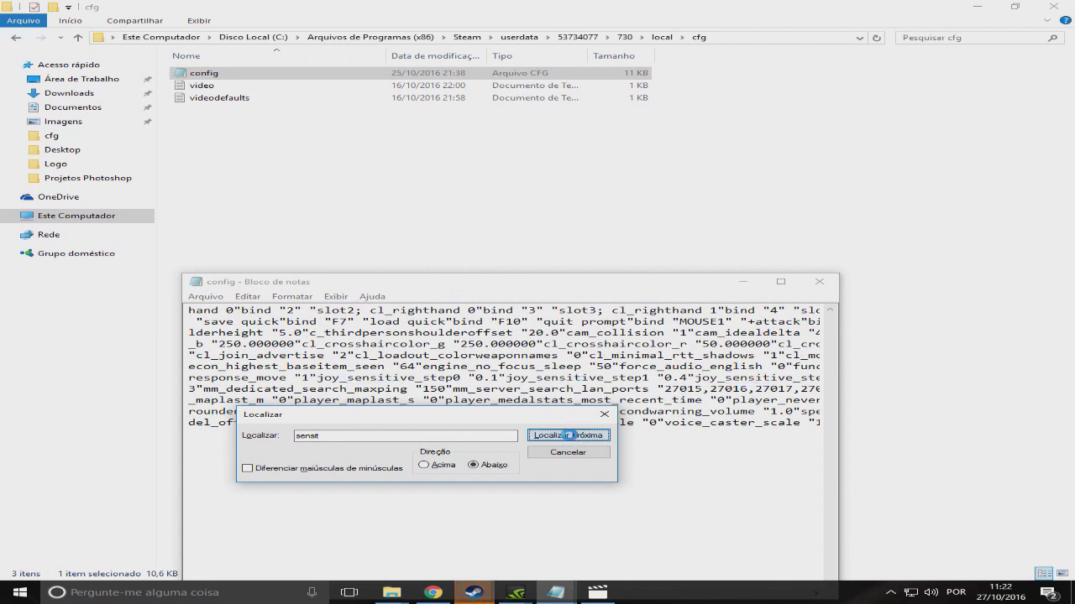
pyautogui.click(568, 436)
pyautogui.click(569, 437)
pyautogui.click(571, 438)
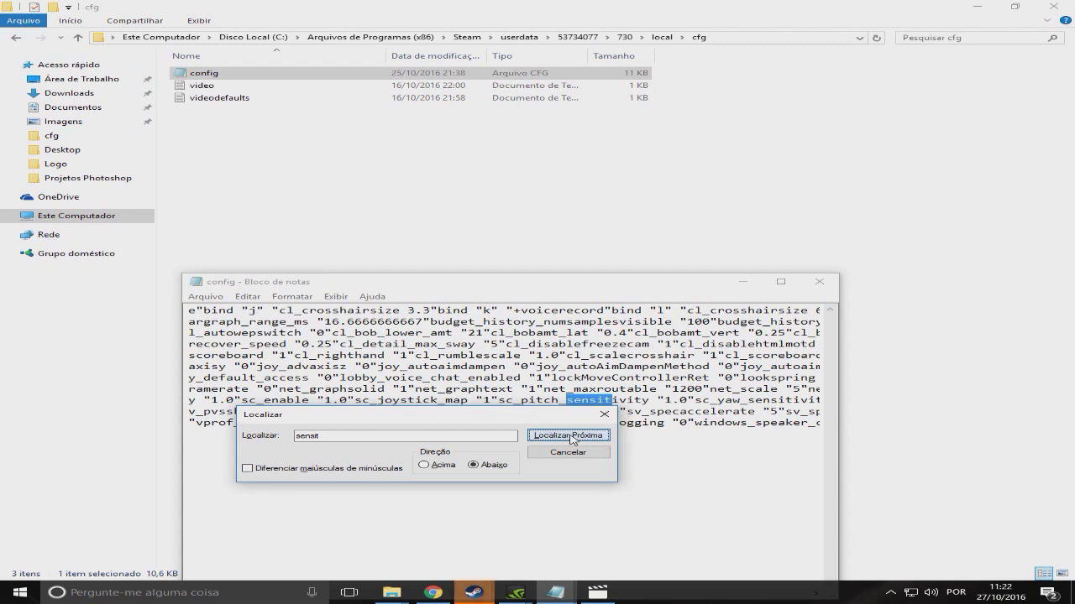
pyautogui.click(571, 437)
pyautogui.click(571, 438)
pyautogui.click(560, 462)
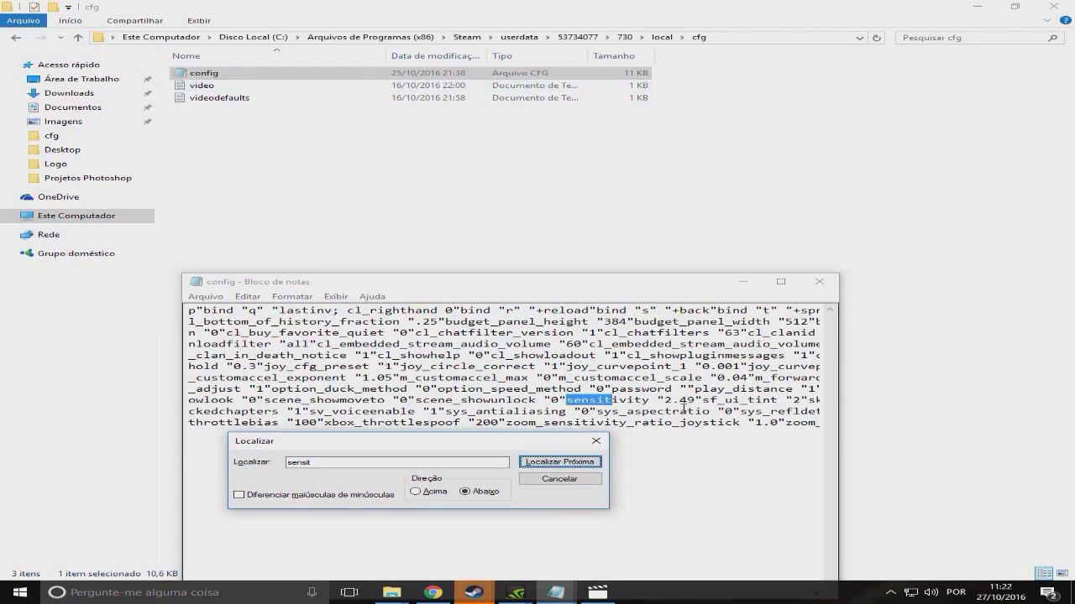
# Step: Highlight the value of the sensitivity setting and close the text search dialog
pyautogui.click(665, 401)
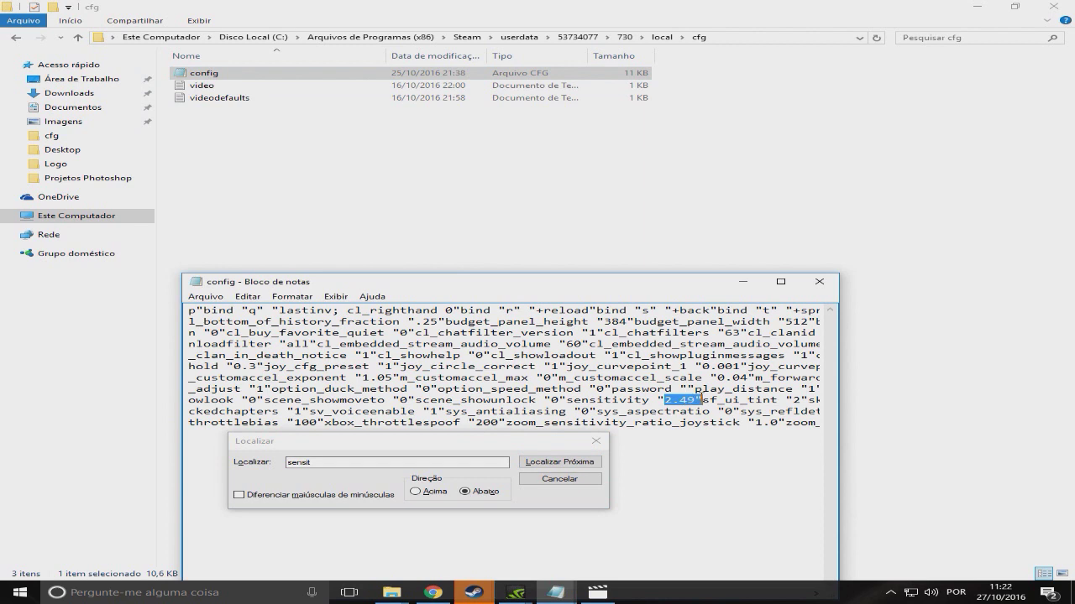
pyautogui.moveTo(651, 400); pyautogui.dragTo(692, 400)
pyautogui.click(665, 401)
pyautogui.click(680, 400)
pyautogui.moveTo(692, 401); pyautogui.dragTo(670, 401)
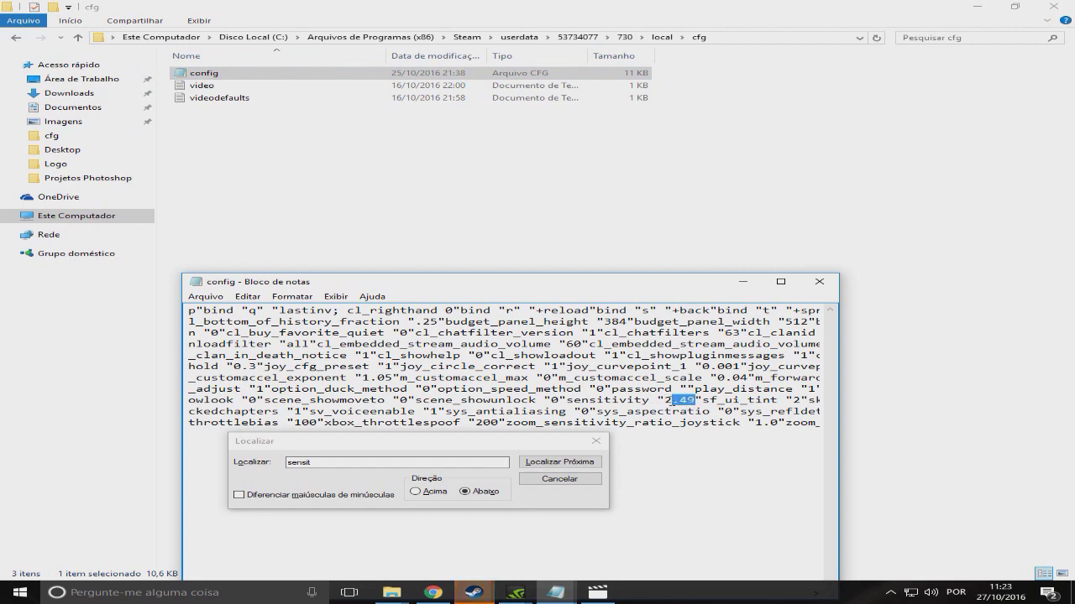
pyautogui.click(560, 478)
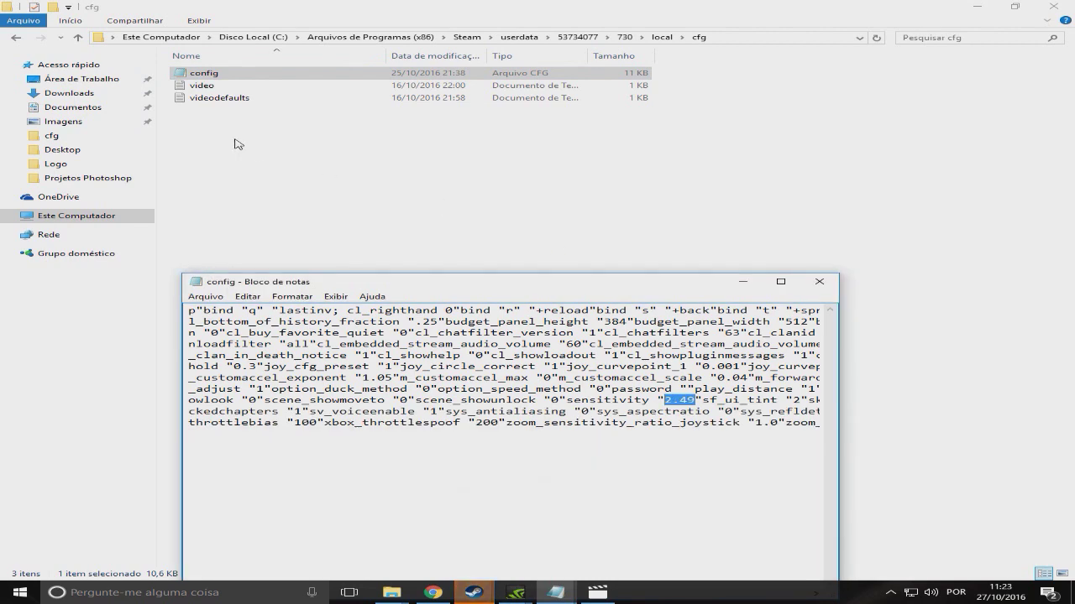
# Step: Close the config file and reopen it from the same cfg folder
pyautogui.click(819, 282)
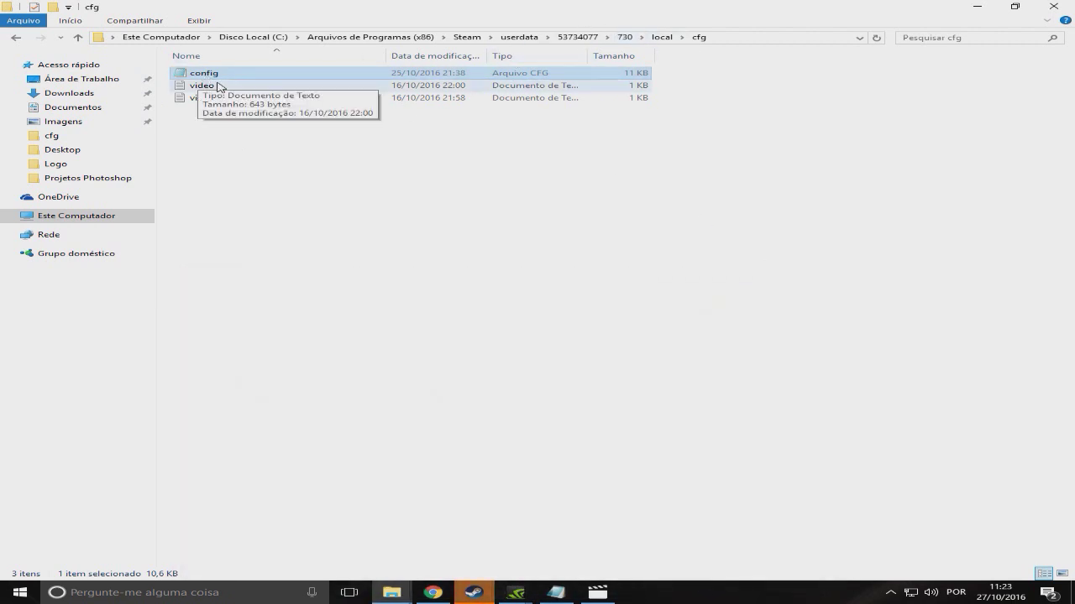
pyautogui.click(237, 153)
pyautogui.click(203, 76)
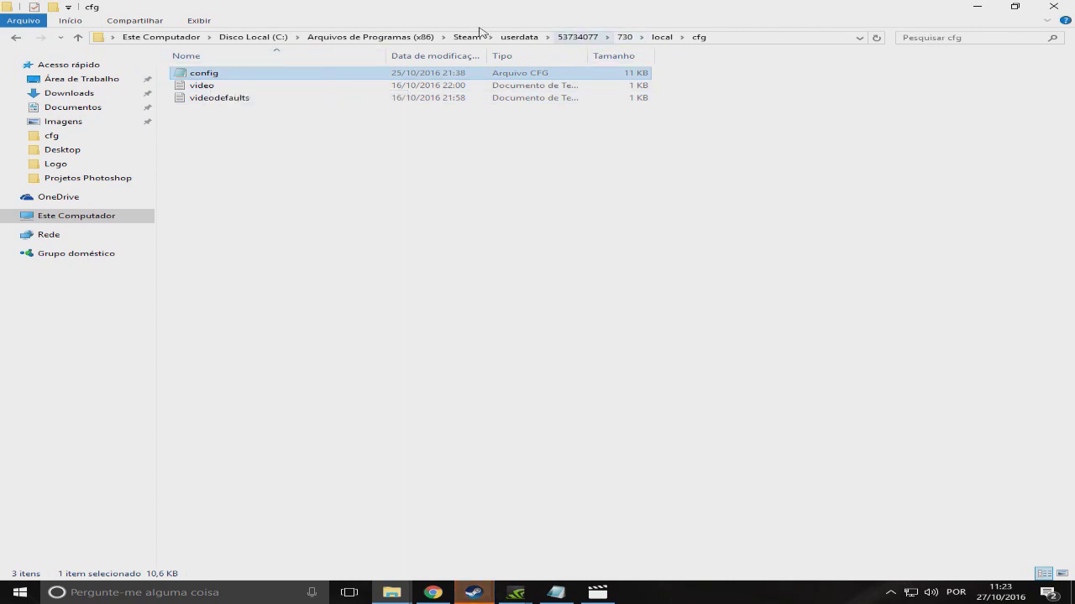
pyautogui.click(308, 250)
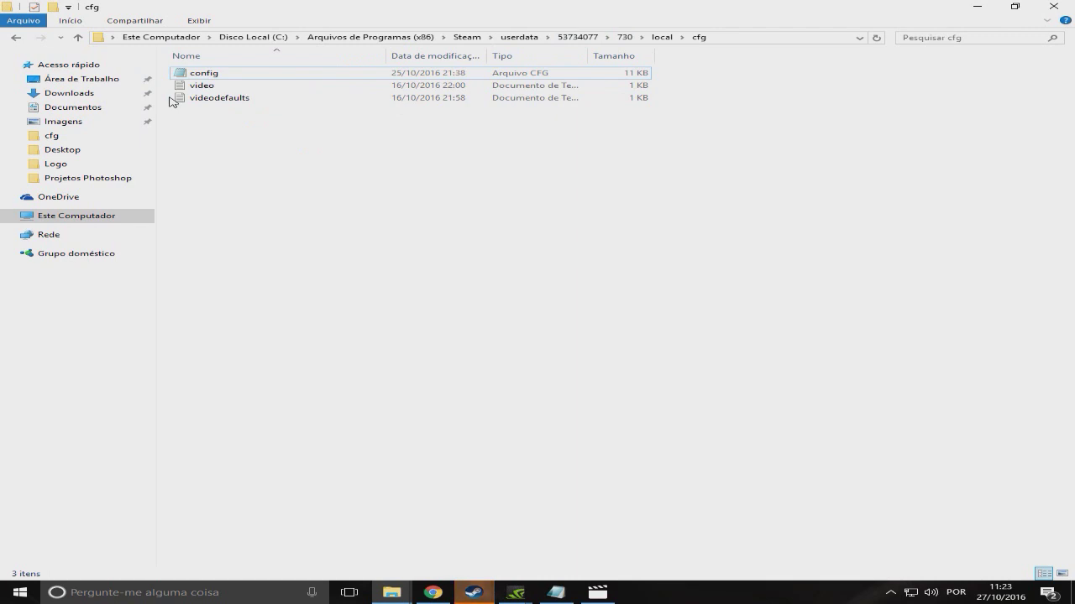
pyautogui.doubleClick(214, 75)
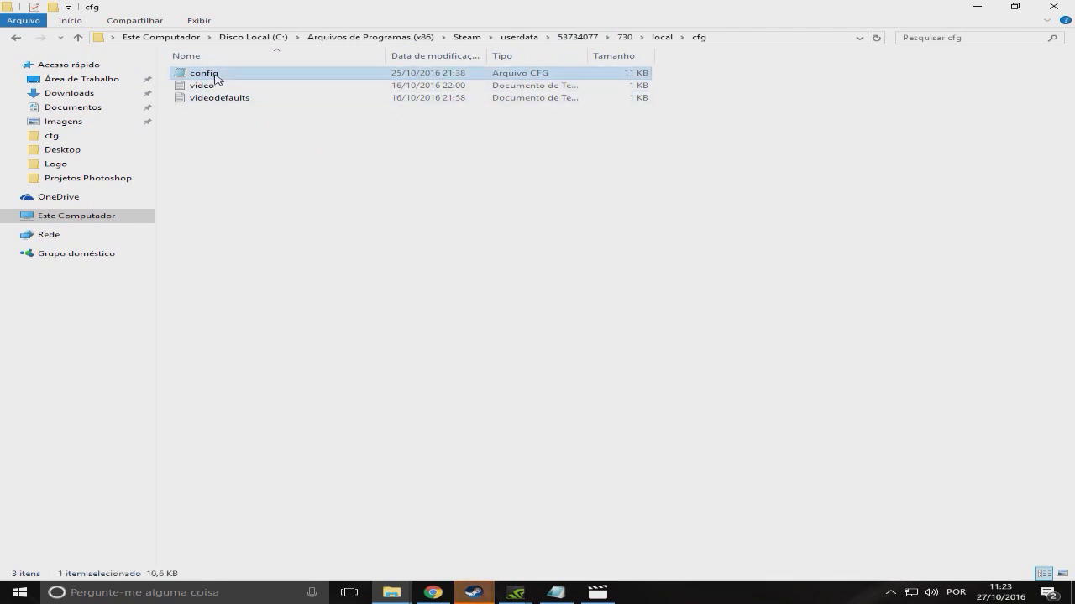
# Step: Look through the run-together config text, highlighting blocks of settings further along its long lines
pyautogui.click(497, 367)
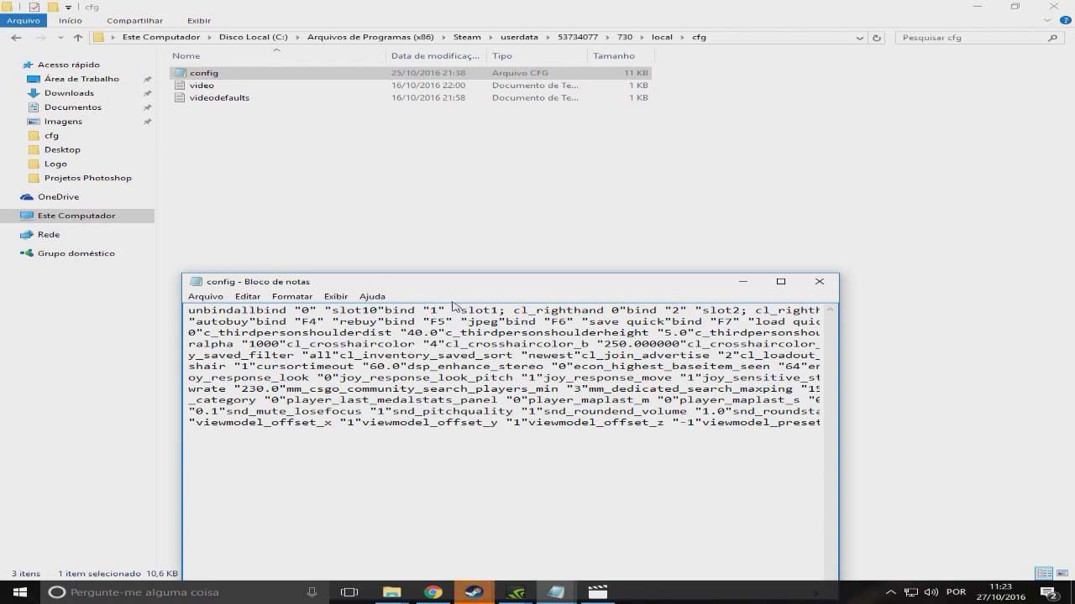
pyautogui.moveTo(248, 340); pyautogui.dragTo(621, 375)
pyautogui.click(621, 375)
pyautogui.moveTo(543, 345)
pyautogui.mouseDown()
pyautogui.moveTo(626, 346)
pyautogui.moveTo(532, 340)
pyautogui.mouseUp()
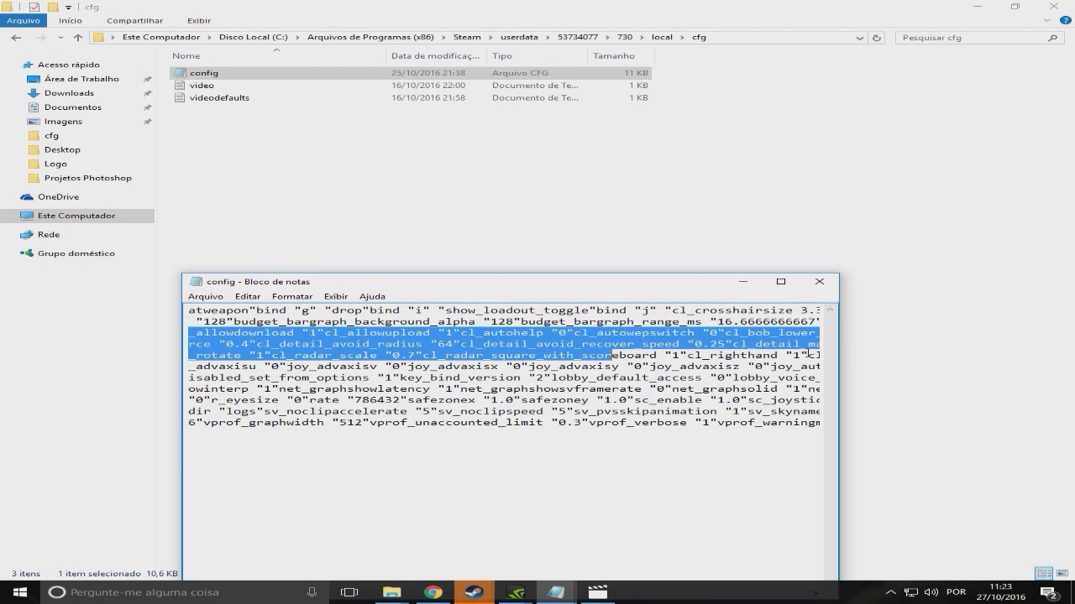
pyautogui.click(470, 344)
pyautogui.hotkey('shift', 'Left')
pyautogui.click(474, 344)
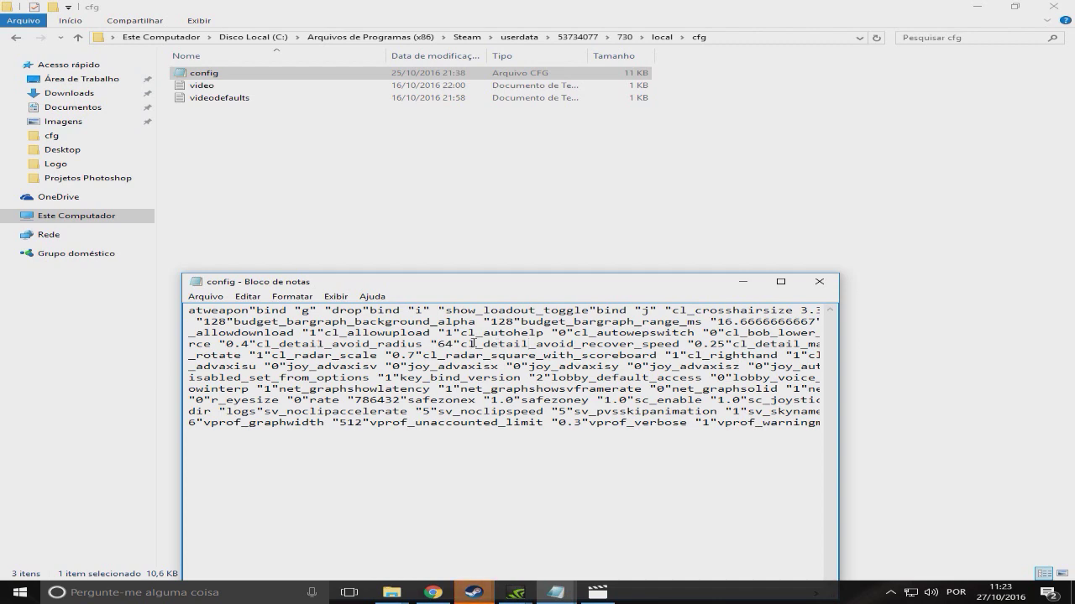
pyautogui.moveTo(473, 366); pyautogui.dragTo(588, 424)
pyautogui.click(580, 386)
pyautogui.moveTo(437, 376); pyautogui.dragTo(829, 427)
pyautogui.click(522, 369)
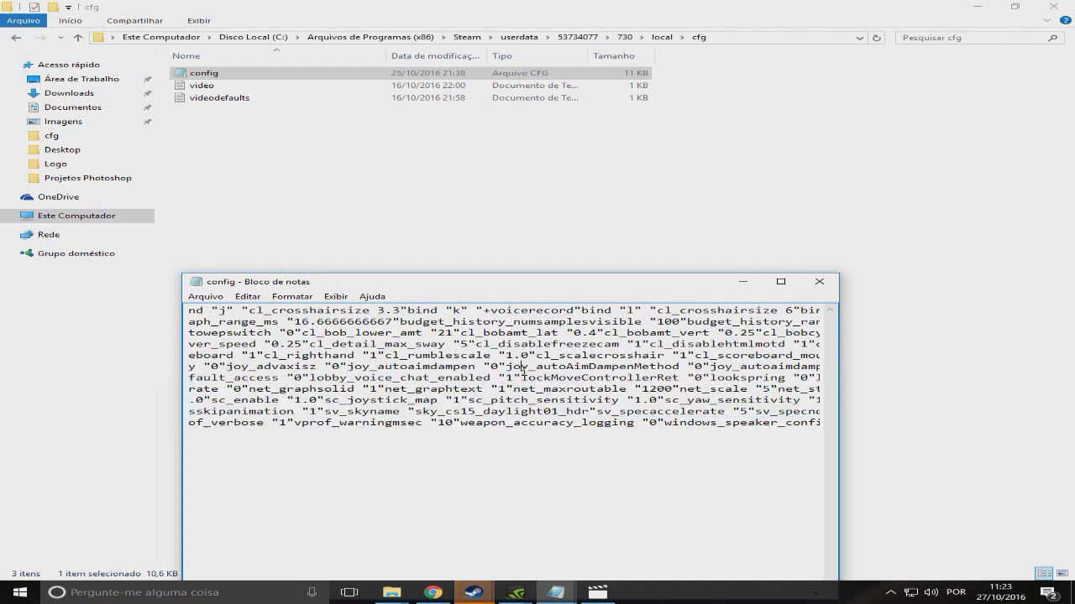
# Step: Close the config file and review the settings in the video file of the cfg folder, closing that file as well
pyautogui.click(819, 281)
pyautogui.click(234, 87)
pyautogui.doubleClick(233, 86)
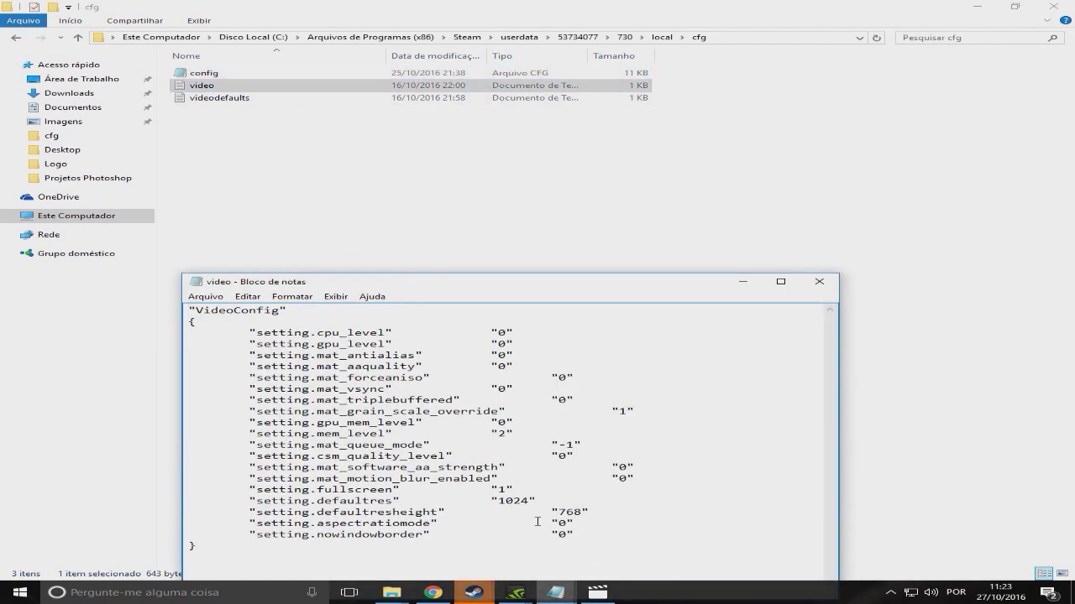
pyautogui.click(394, 399)
pyautogui.click(819, 281)
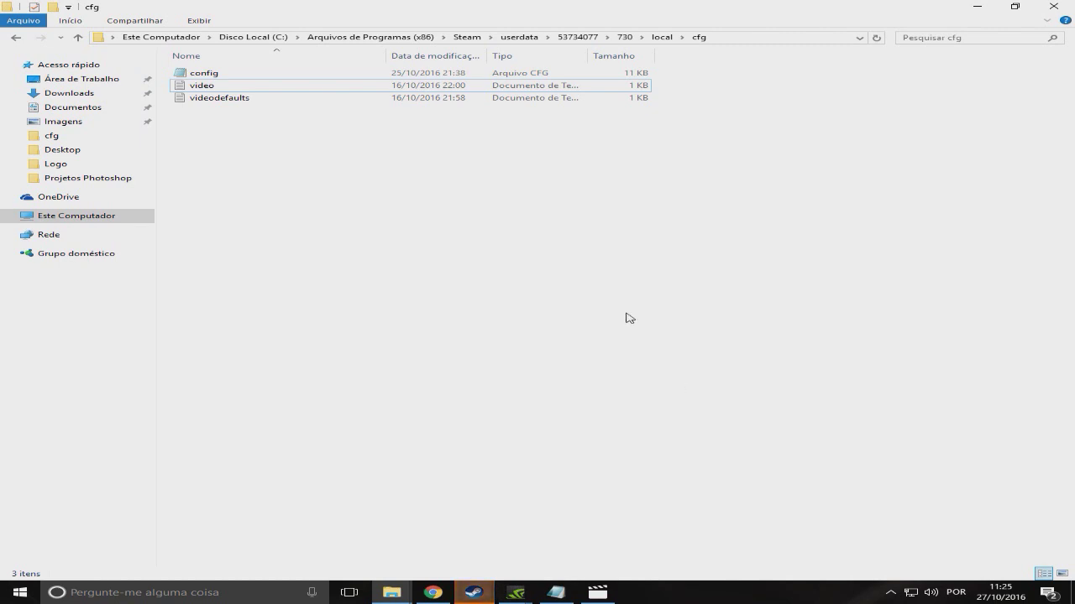
pyautogui.moveTo(485, 180); pyautogui.dragTo(485, 158)
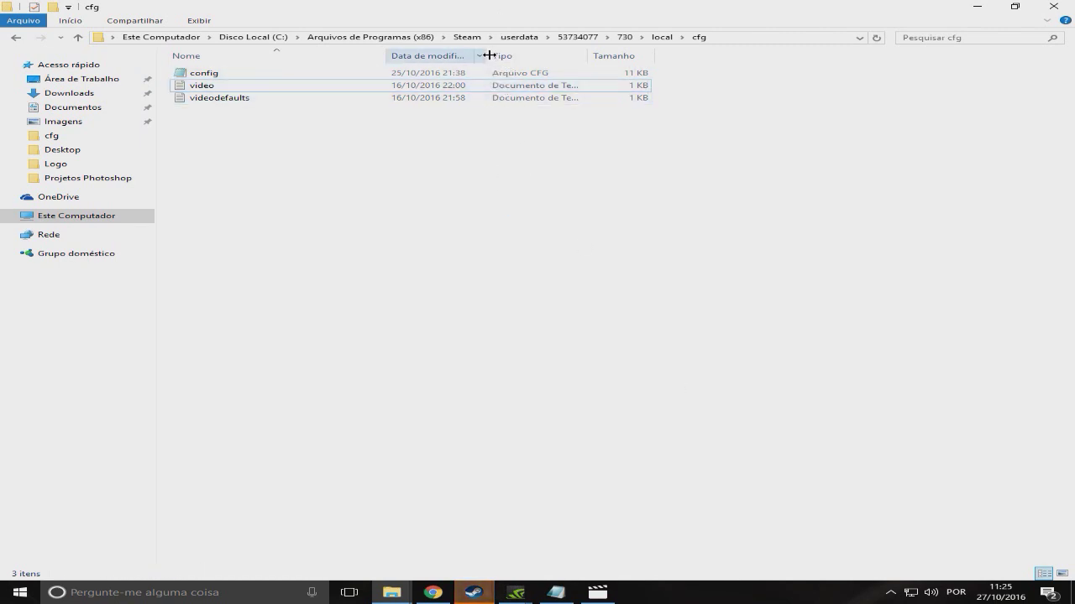
pyautogui.press('space')
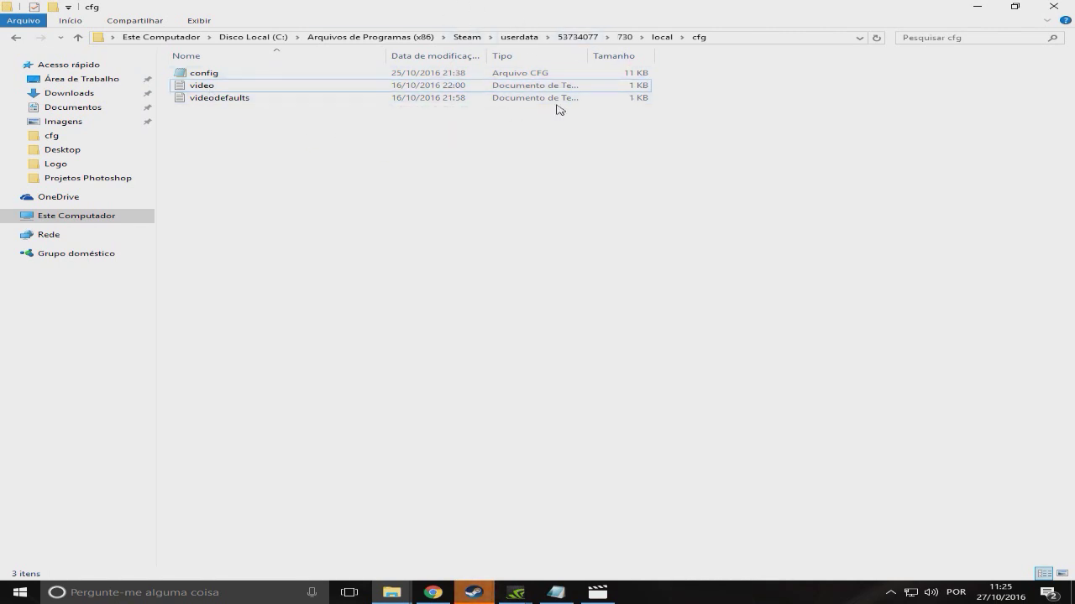
pyautogui.moveTo(494, 143); pyautogui.dragTo(493, 81)
pyautogui.click(502, 108)
# Step: Minimize the cfg folder window and open the csr config file from the personal folder on the desktop
pyautogui.click(991, 12)
pyautogui.doubleClick(30, 256)
pyautogui.scroll(-3, 282, 216)
pyautogui.scroll(-2, 282, 215)
pyautogui.doubleClick(252, 133)
# Step: Look through the csr file's line-by-line settings, highlighting a block and continuing to the crosshair and bind commands
pyautogui.scroll(-10, 307, 366)
pyautogui.scroll(-6, 307, 366)
pyautogui.moveTo(188, 366); pyautogui.dragTo(575, 563)
pyautogui.scroll(-8, 575, 563)
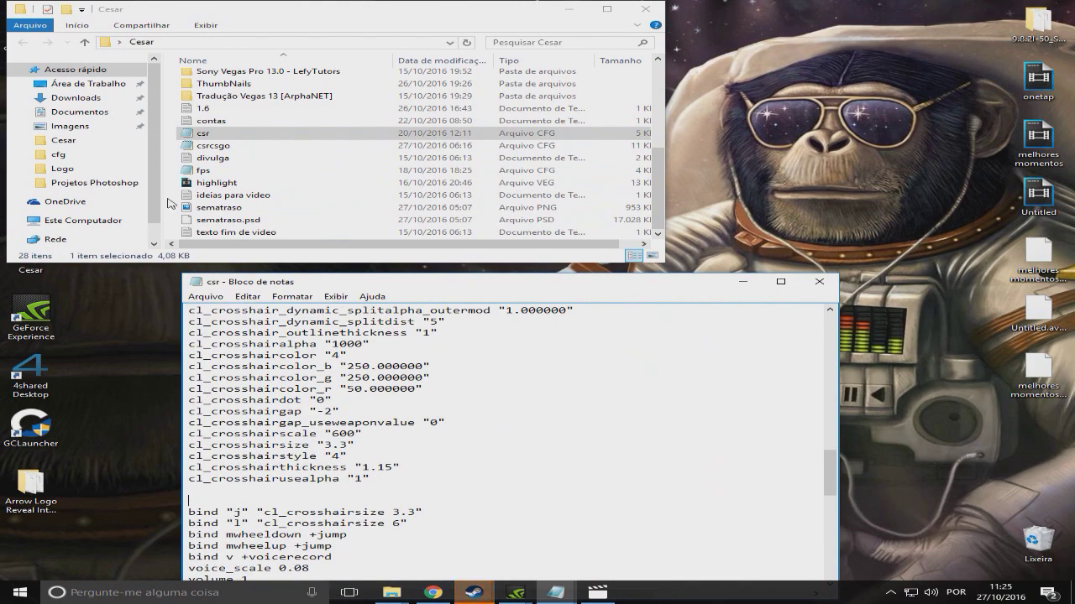
# Step: Open the csrcsgo config file and highlight its text to examine how the settings run together
pyautogui.doubleClick(248, 147)
pyautogui.hotkey('ctrl', 'a')
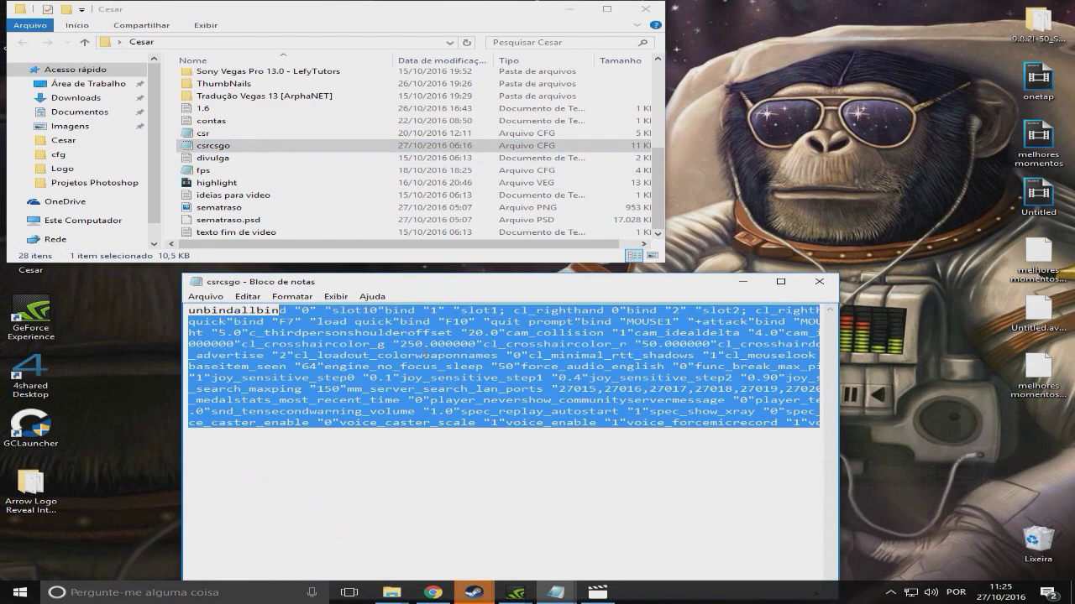
pyautogui.click(423, 354)
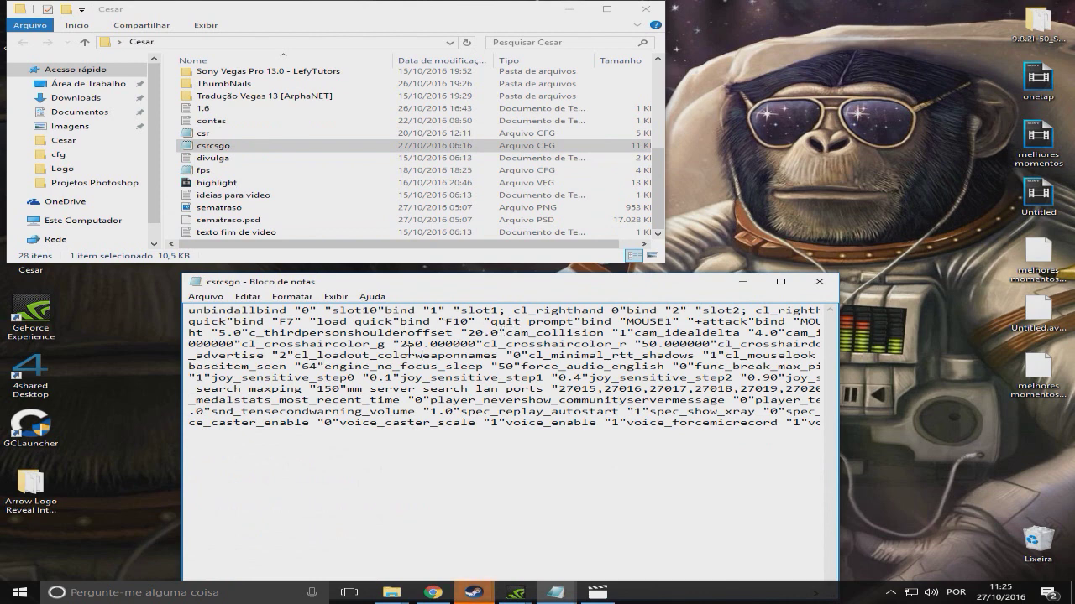
pyautogui.moveTo(487, 351); pyautogui.dragTo(630, 387)
pyautogui.click(582, 366)
pyautogui.click(331, 344)
pyautogui.click(462, 377)
# Step: Maximize the csrcsgo text window and examine the settings around the joystick and muzzleflash_light entries
pyautogui.click(780, 282)
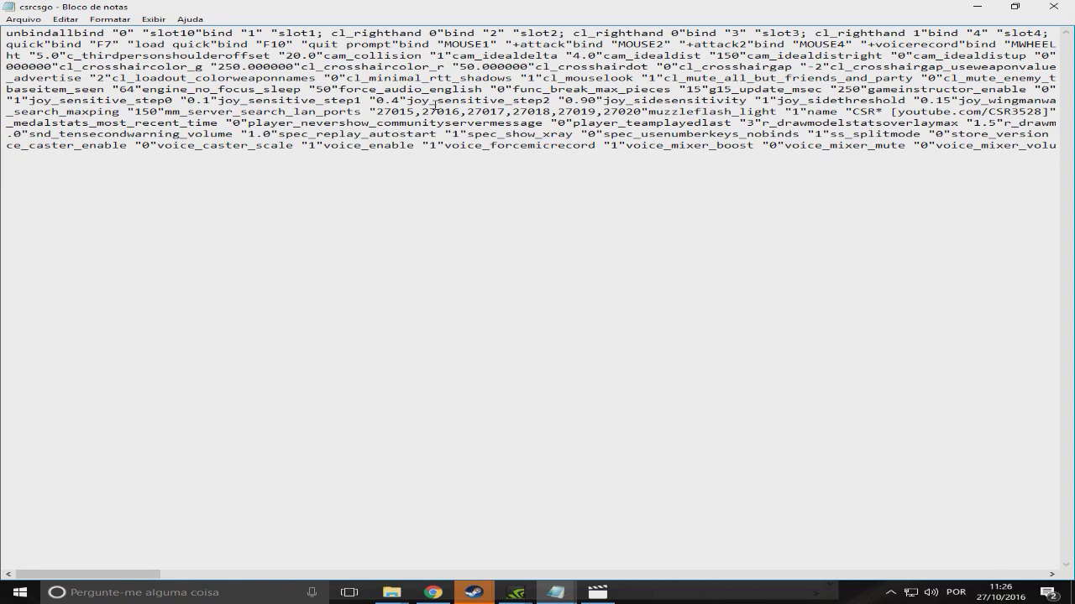
pyautogui.moveTo(537, 104); pyautogui.dragTo(652, 118)
pyautogui.click(651, 120)
pyautogui.moveTo(726, 111); pyautogui.dragTo(738, 112)
pyautogui.click(877, 89)
pyautogui.moveTo(725, 75); pyautogui.dragTo(729, 114)
pyautogui.click(729, 117)
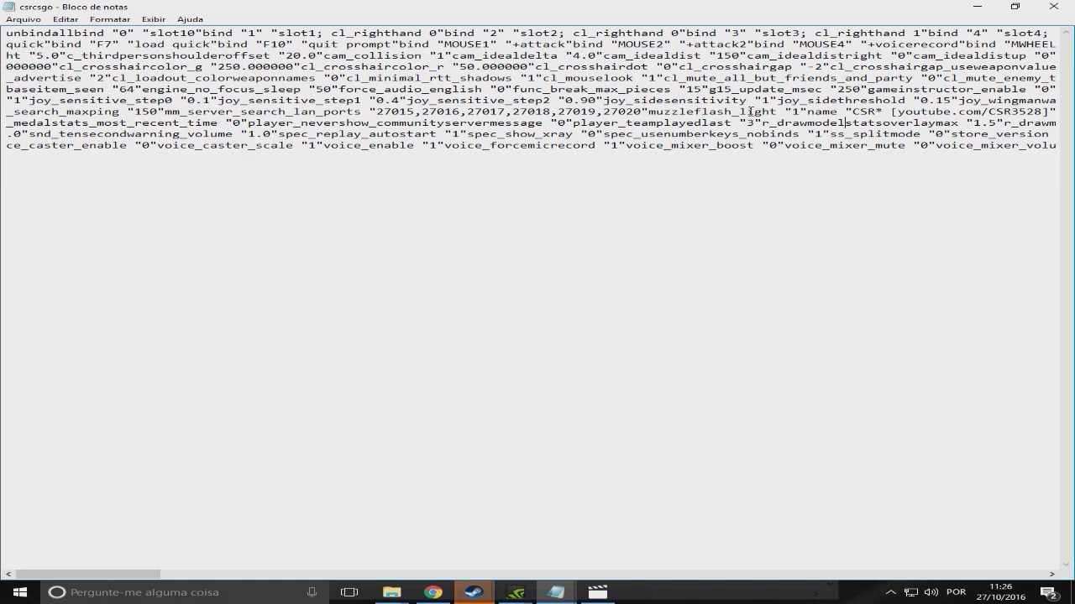